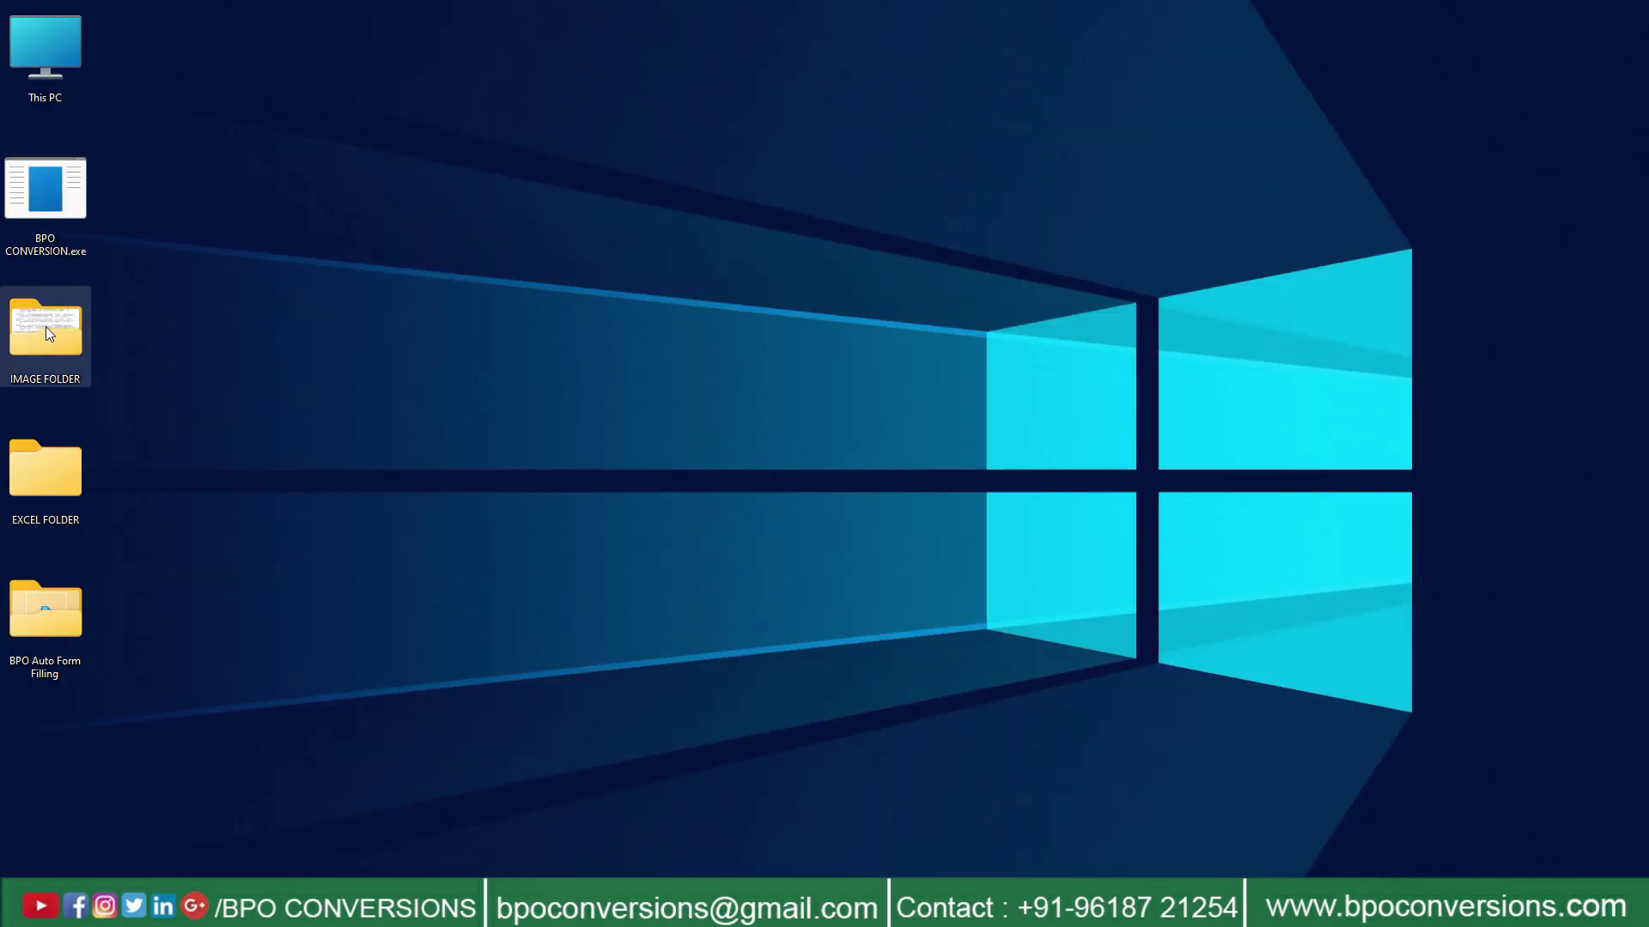
- Open IMAGE FOLDER and preview the first KYC image in Paint, then close both windows
{"action": "right_click", "coordinate": [45, 326]}
{"action": "left_click", "coordinate": [126, 381]}
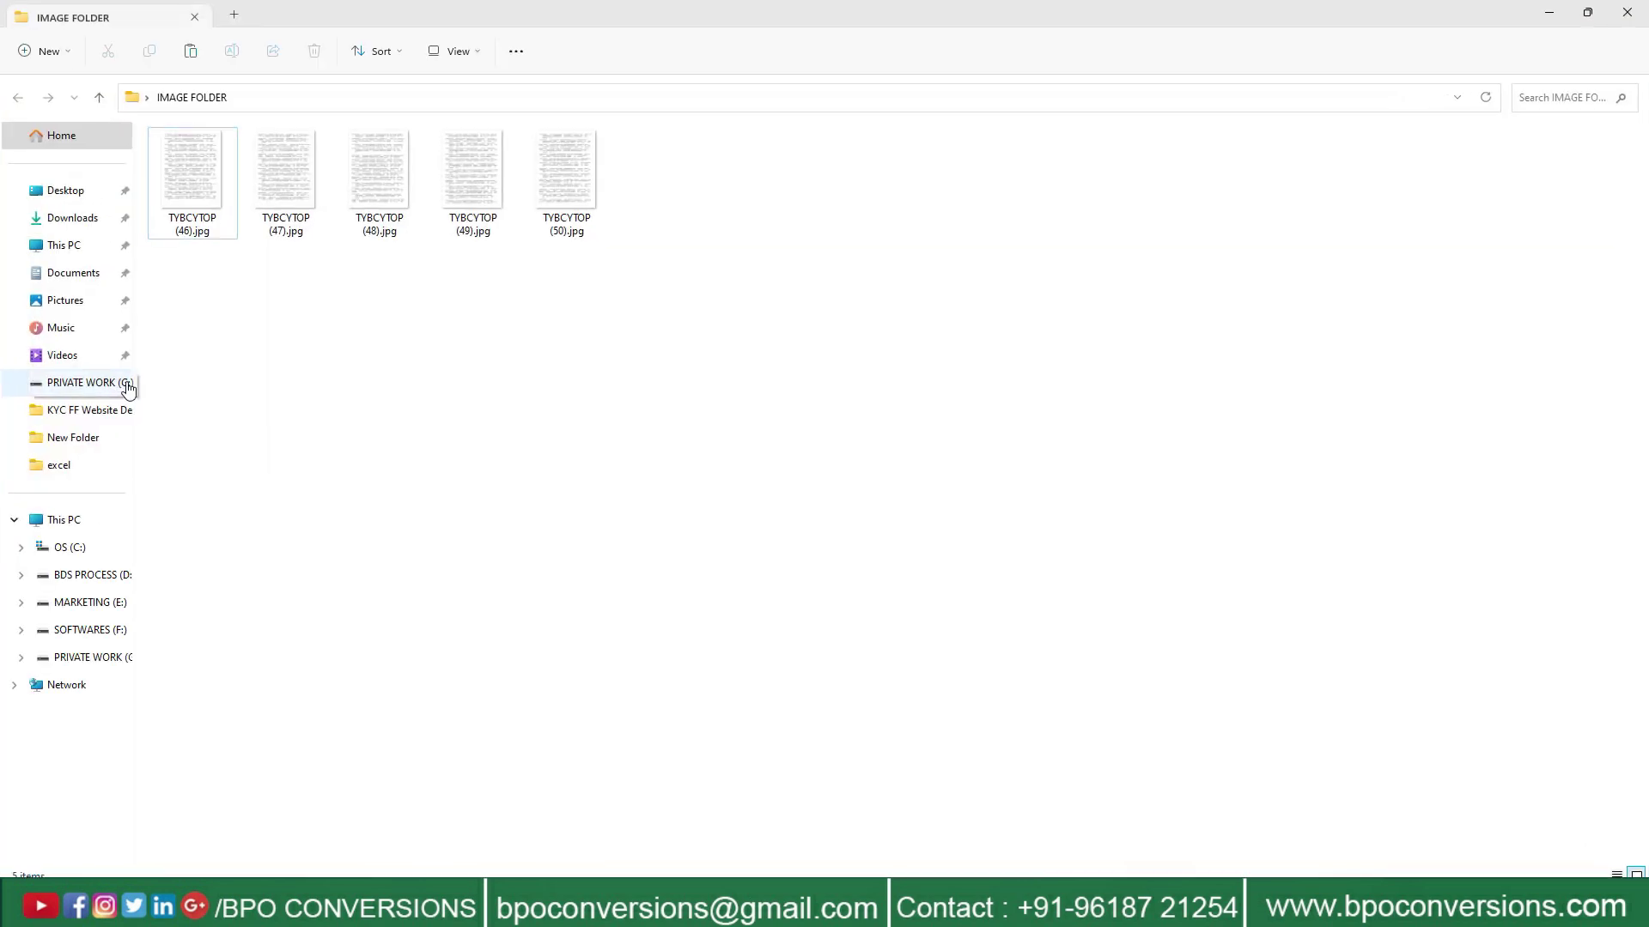
{"action": "left_click", "coordinate": [206, 192]}
{"action": "right_click", "coordinate": [207, 193]}
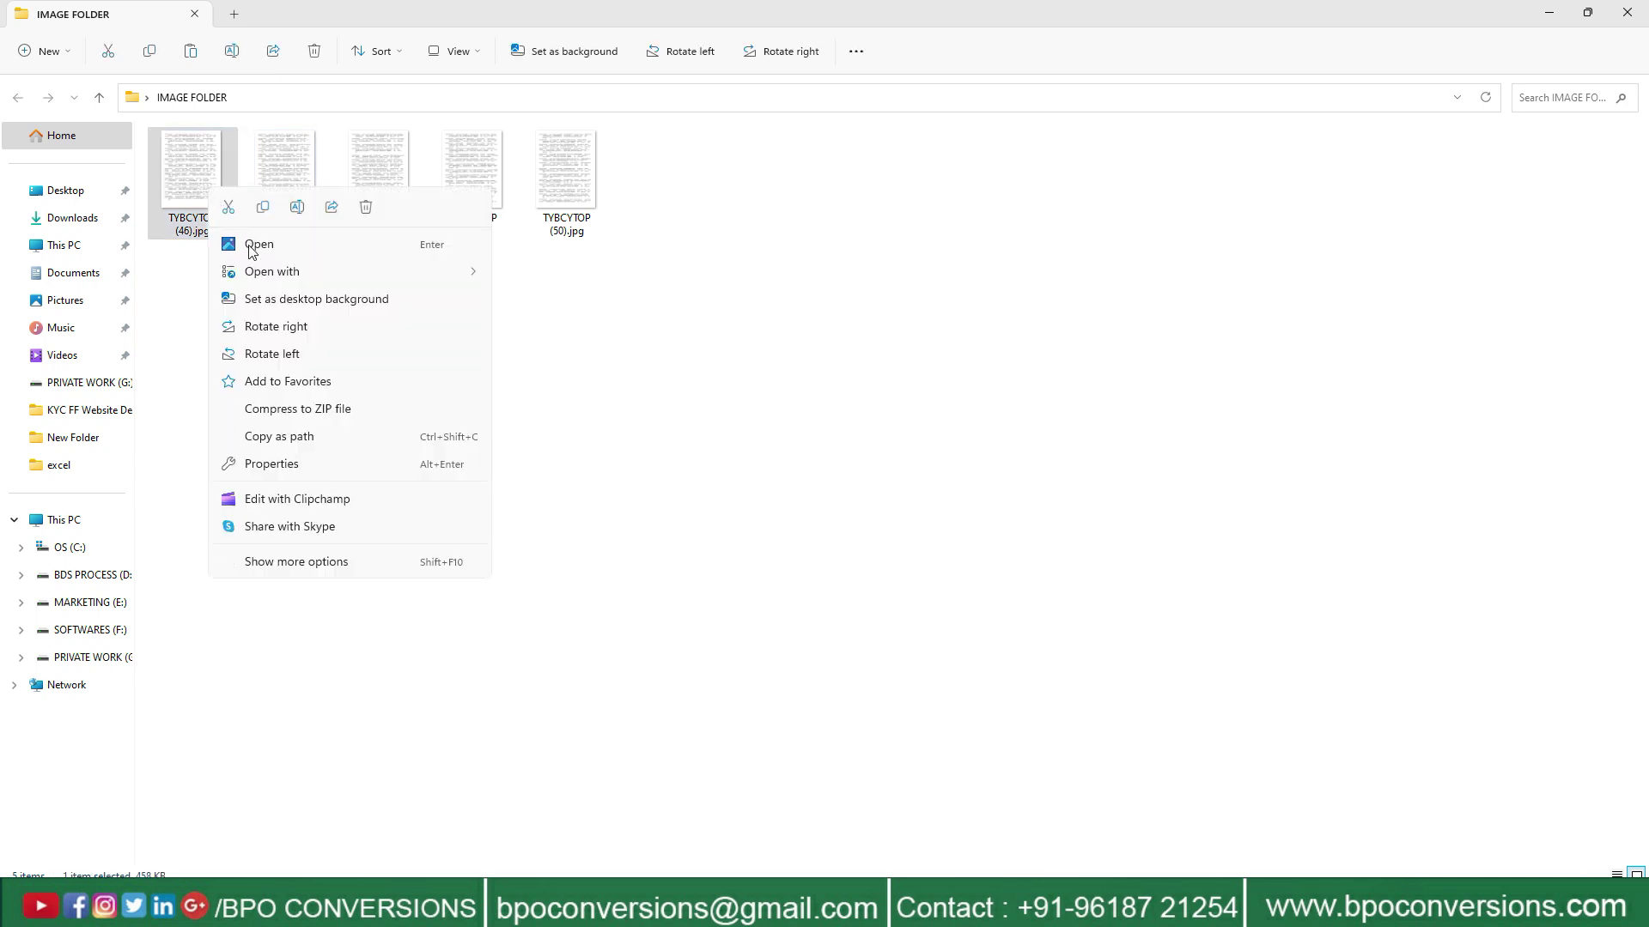
{"action": "mouse_move", "coordinate": [272, 272]}
{"action": "left_click", "coordinate": [521, 306]}
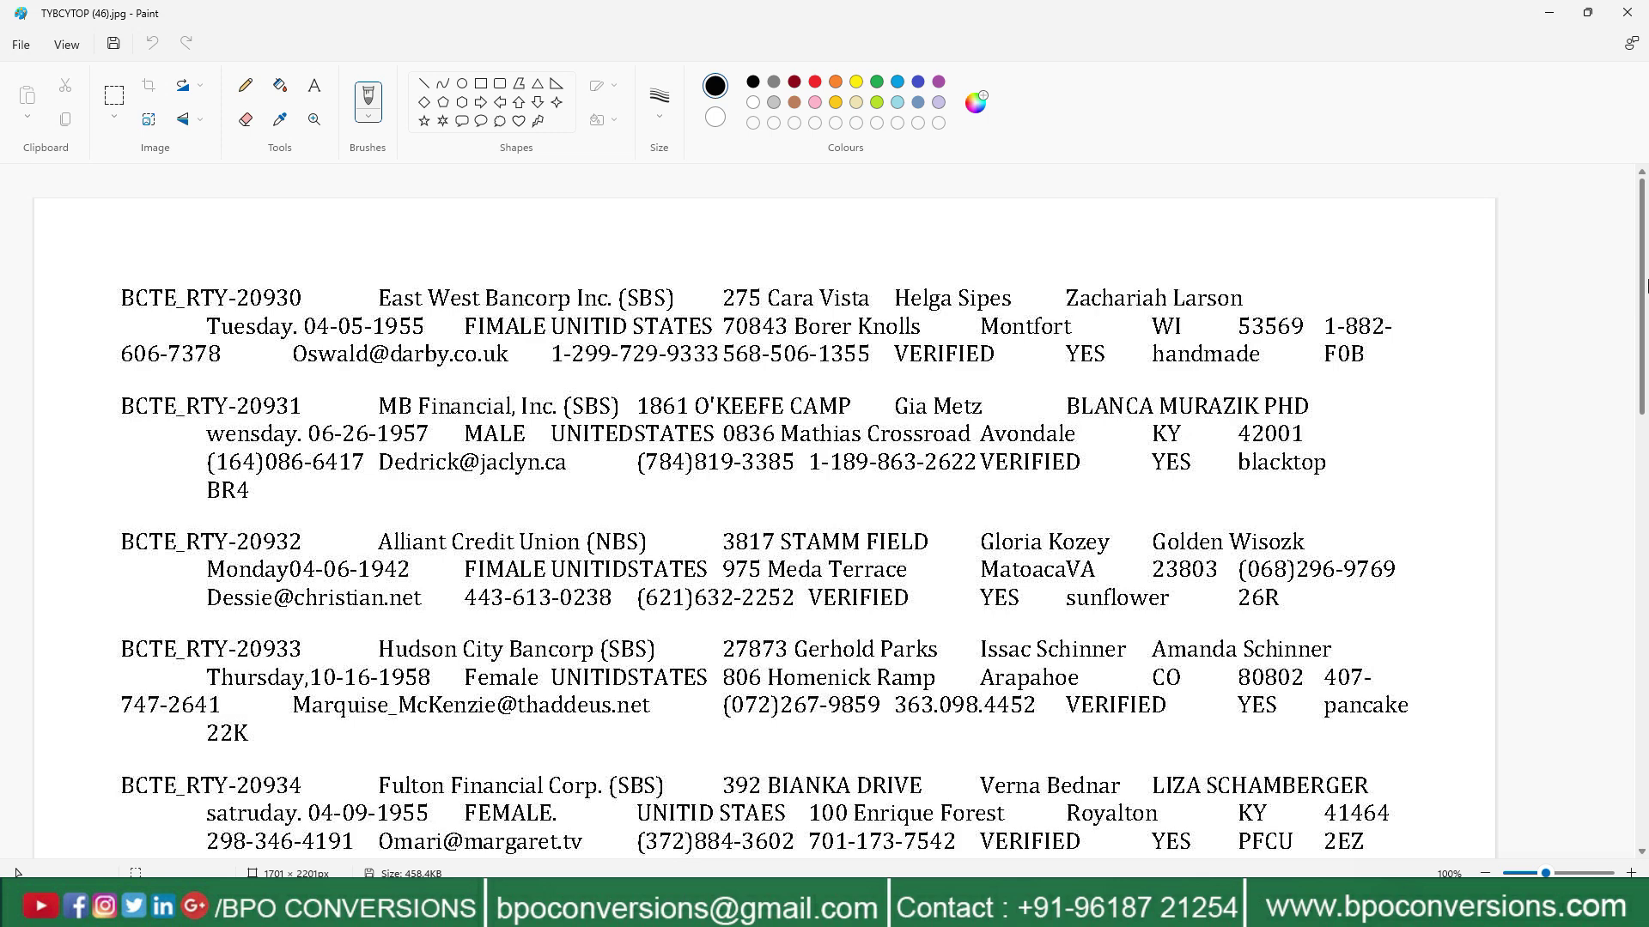
{"action": "scroll", "coordinate": [1645, 283], "scroll_direction": "down", "scroll_amount": 5}
{"action": "scroll", "coordinate": [1646, 283], "scroll_direction": "down", "scroll_amount": 5}
{"action": "scroll", "coordinate": [1646, 283], "scroll_direction": "up", "scroll_amount": 10}
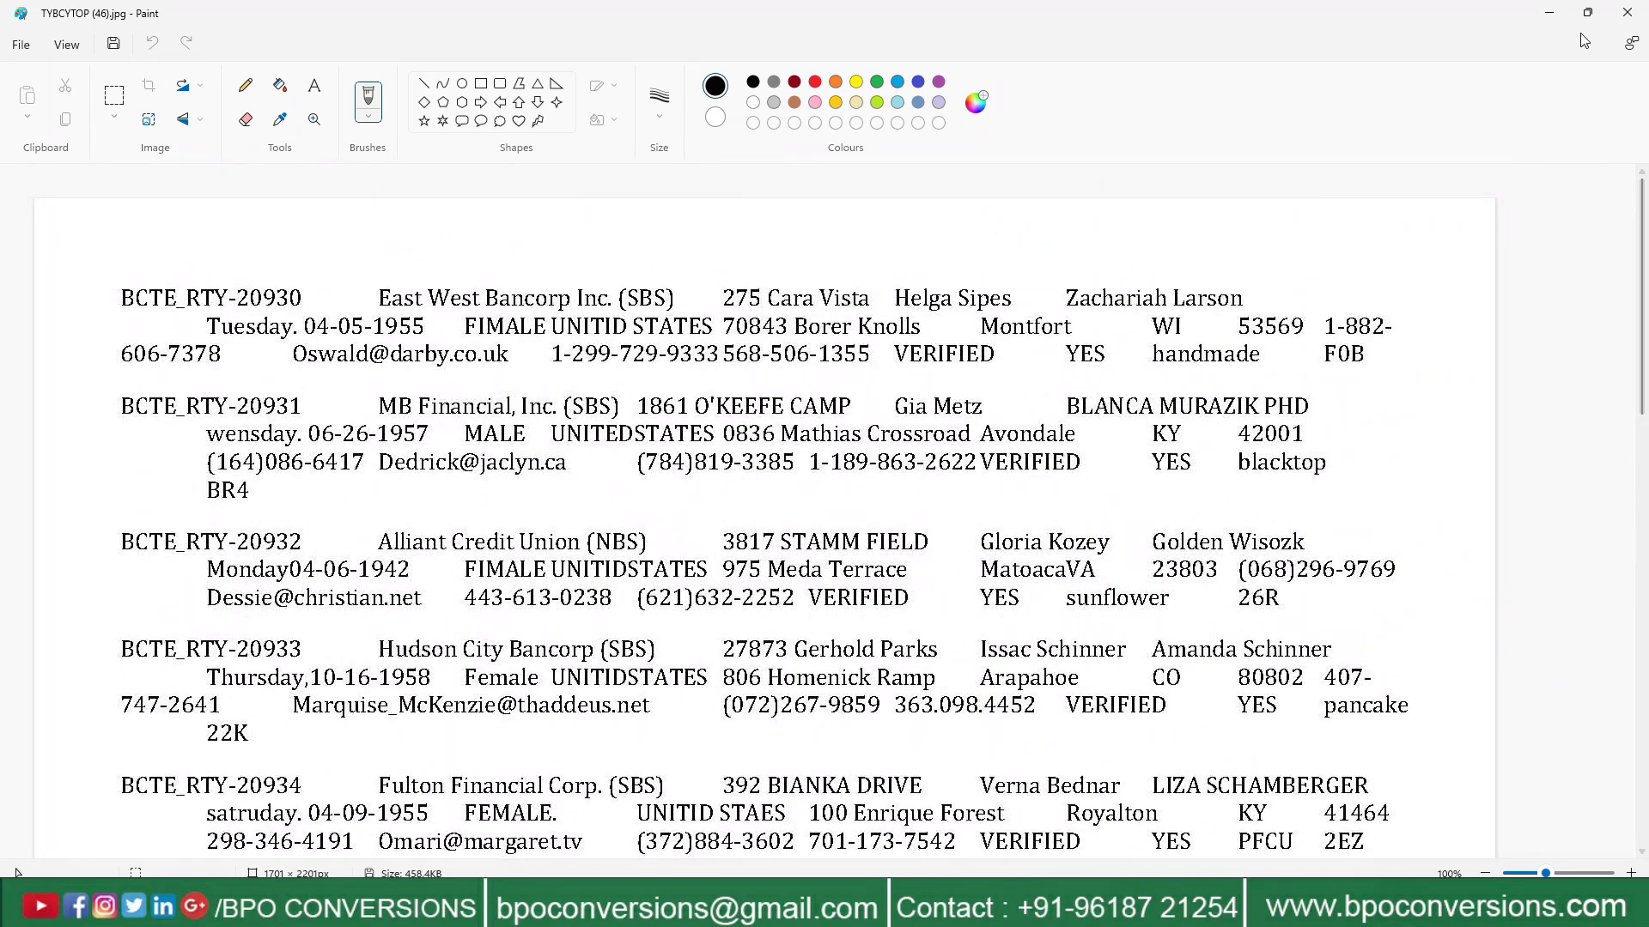
{"action": "left_click", "coordinate": [1627, 12]}
{"action": "left_click", "coordinate": [1627, 11]}
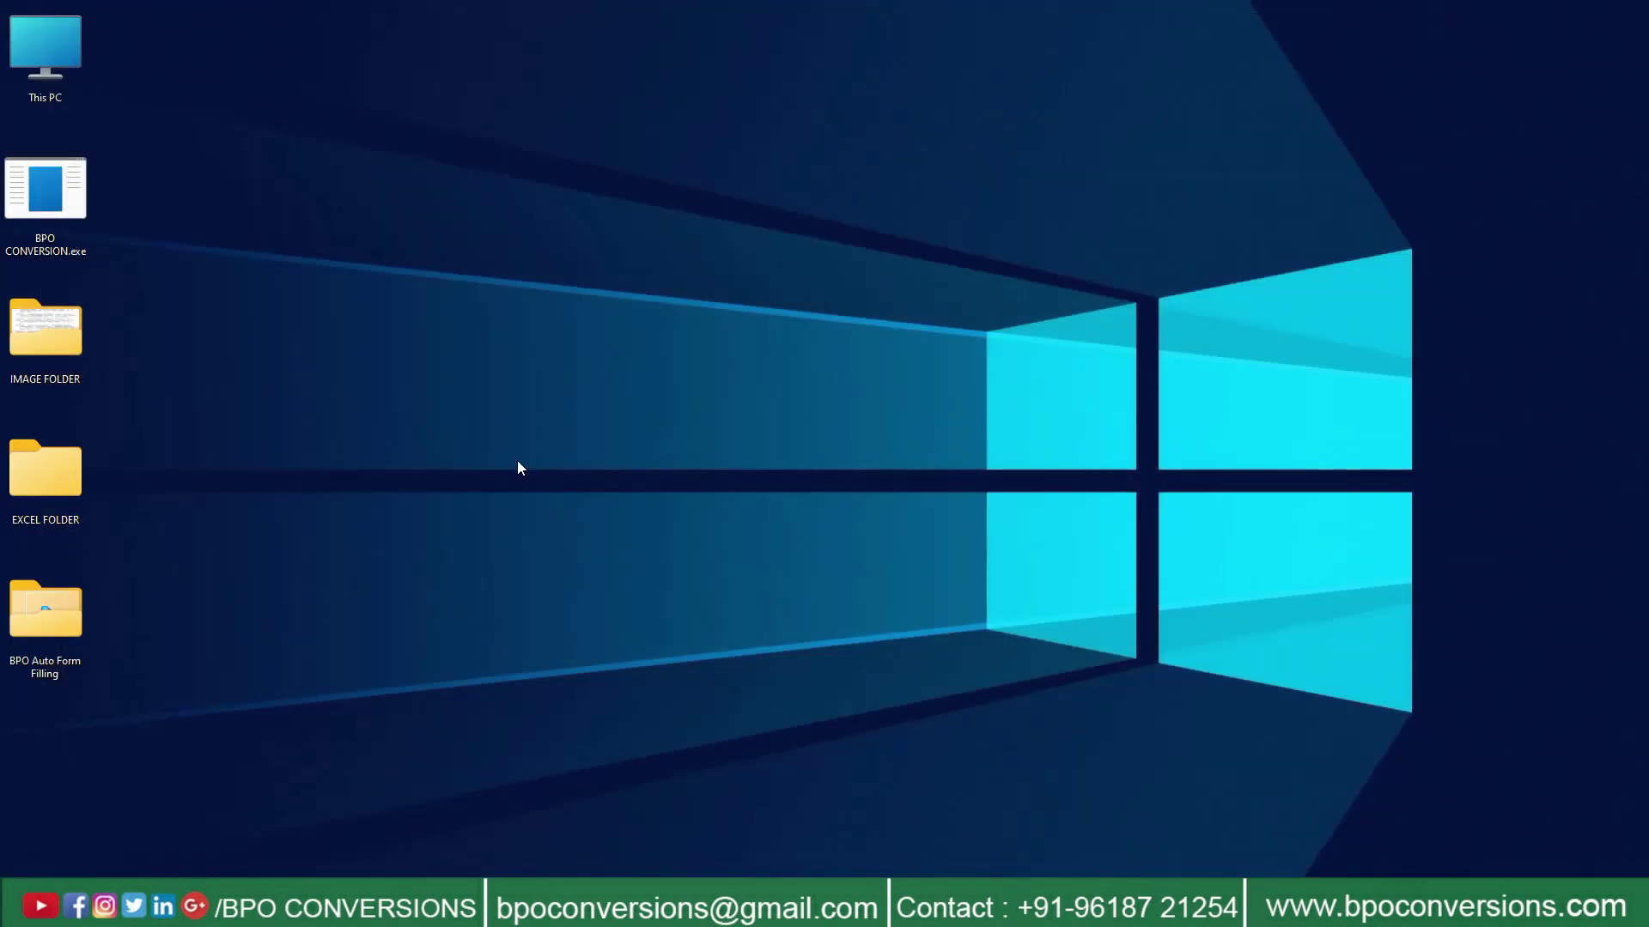
- Open EXCEL FOLDER to confirm it is empty, close it, and bring up options for BPO CONVERSION.exe
{"action": "right_click", "coordinate": [45, 477]}
{"action": "left_click", "coordinate": [117, 534]}
{"action": "left_click_drag", "start_coordinate": [482, 189], "coordinate": [1574, 581]}
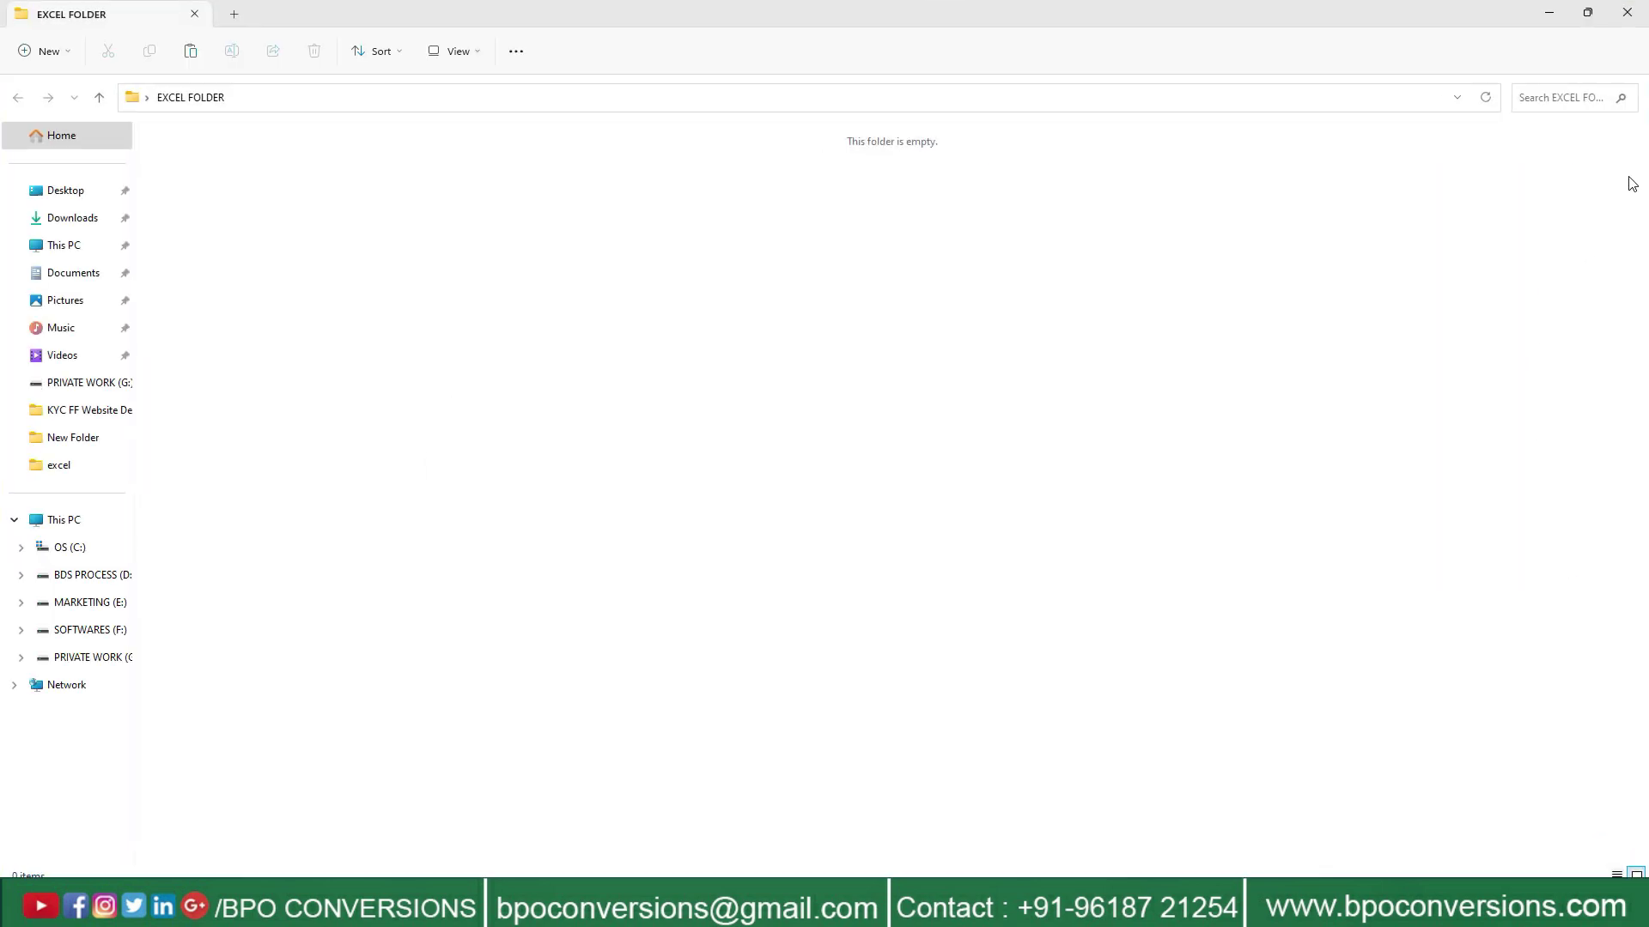
{"action": "left_click", "coordinate": [1628, 12]}
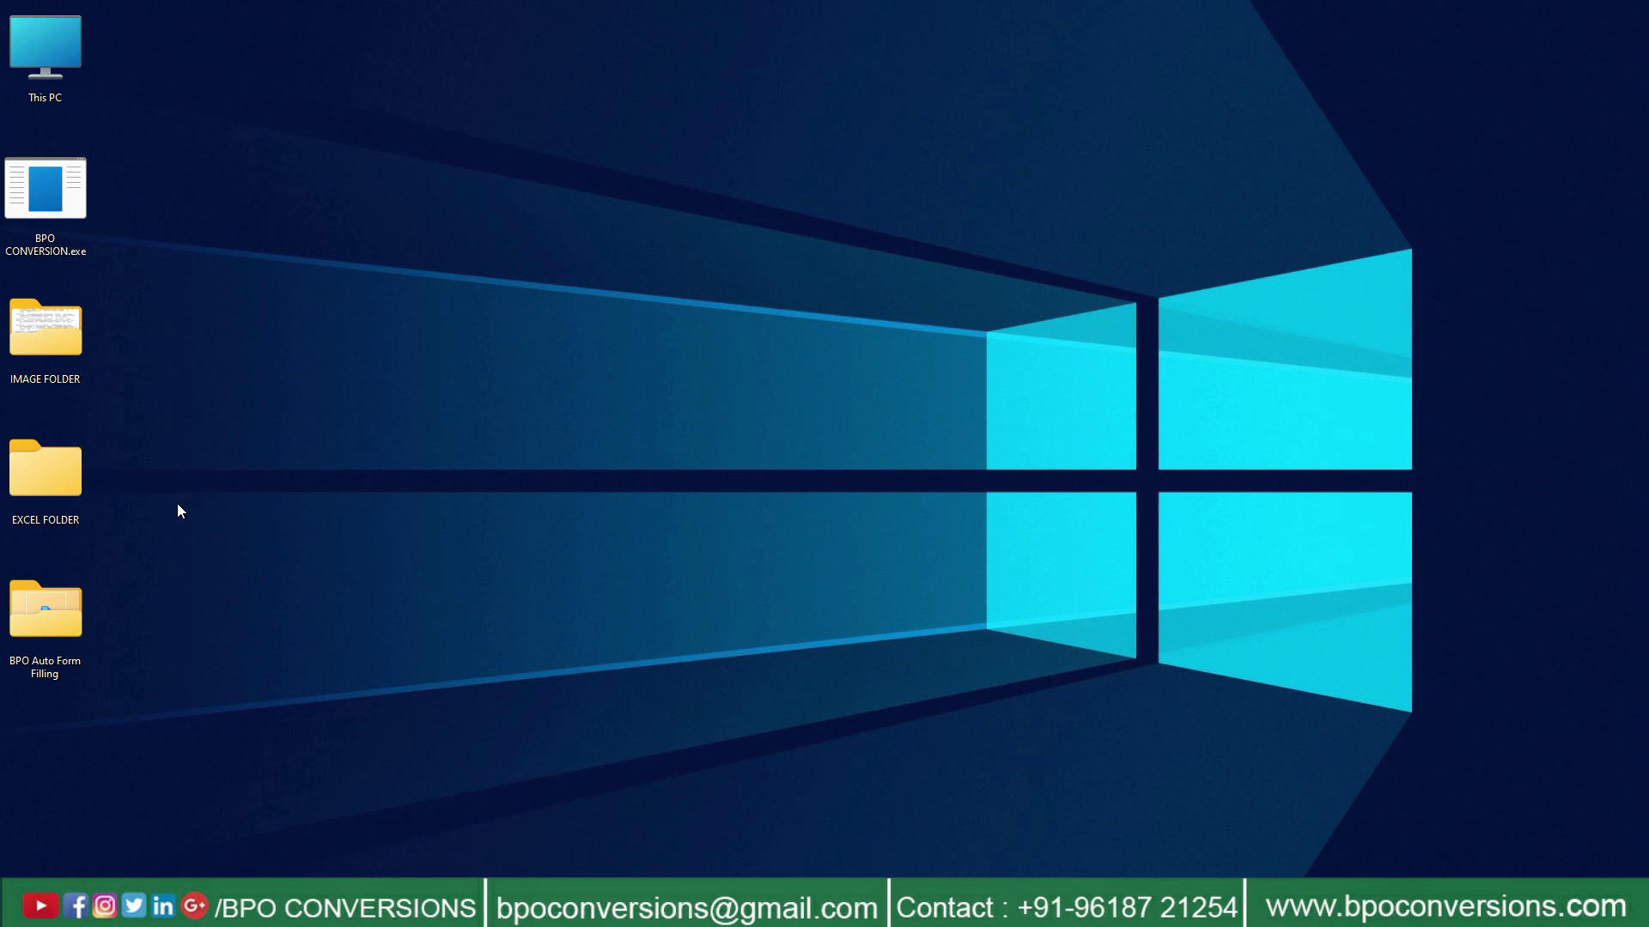
{"action": "right_click", "coordinate": [49, 206]}
- Launch the converter as administrator and set IMAGE FOLDER on the Desktop as input folder
{"action": "left_click", "coordinate": [125, 282]}
{"action": "left_click", "coordinate": [707, 259]}
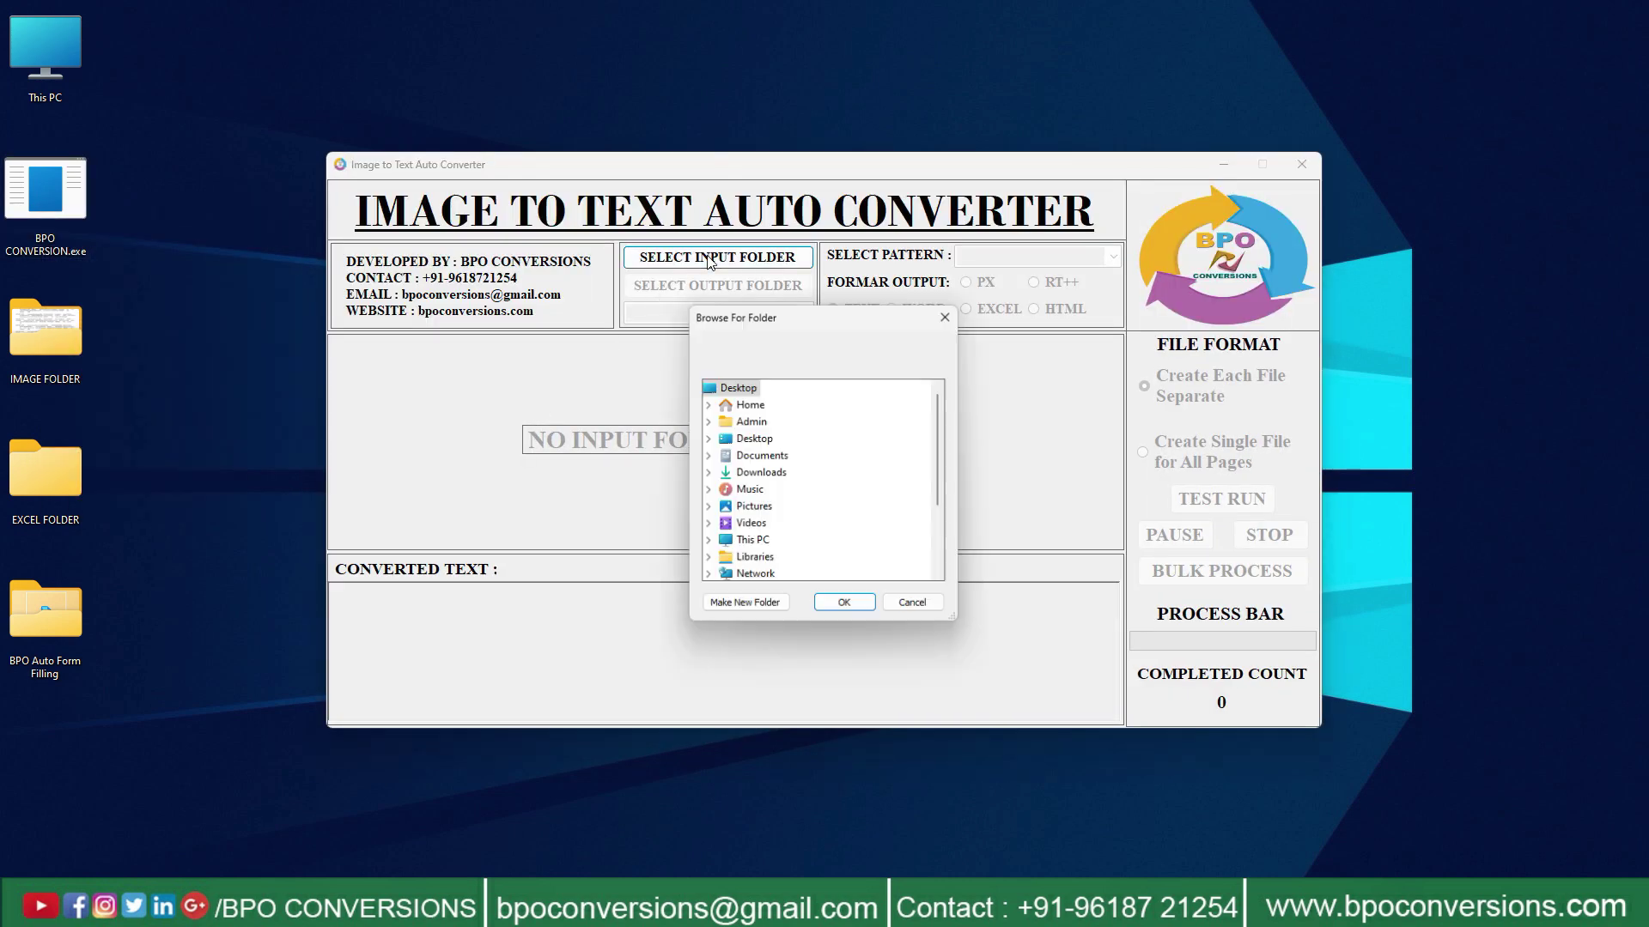
{"action": "double_click", "coordinate": [754, 437]}
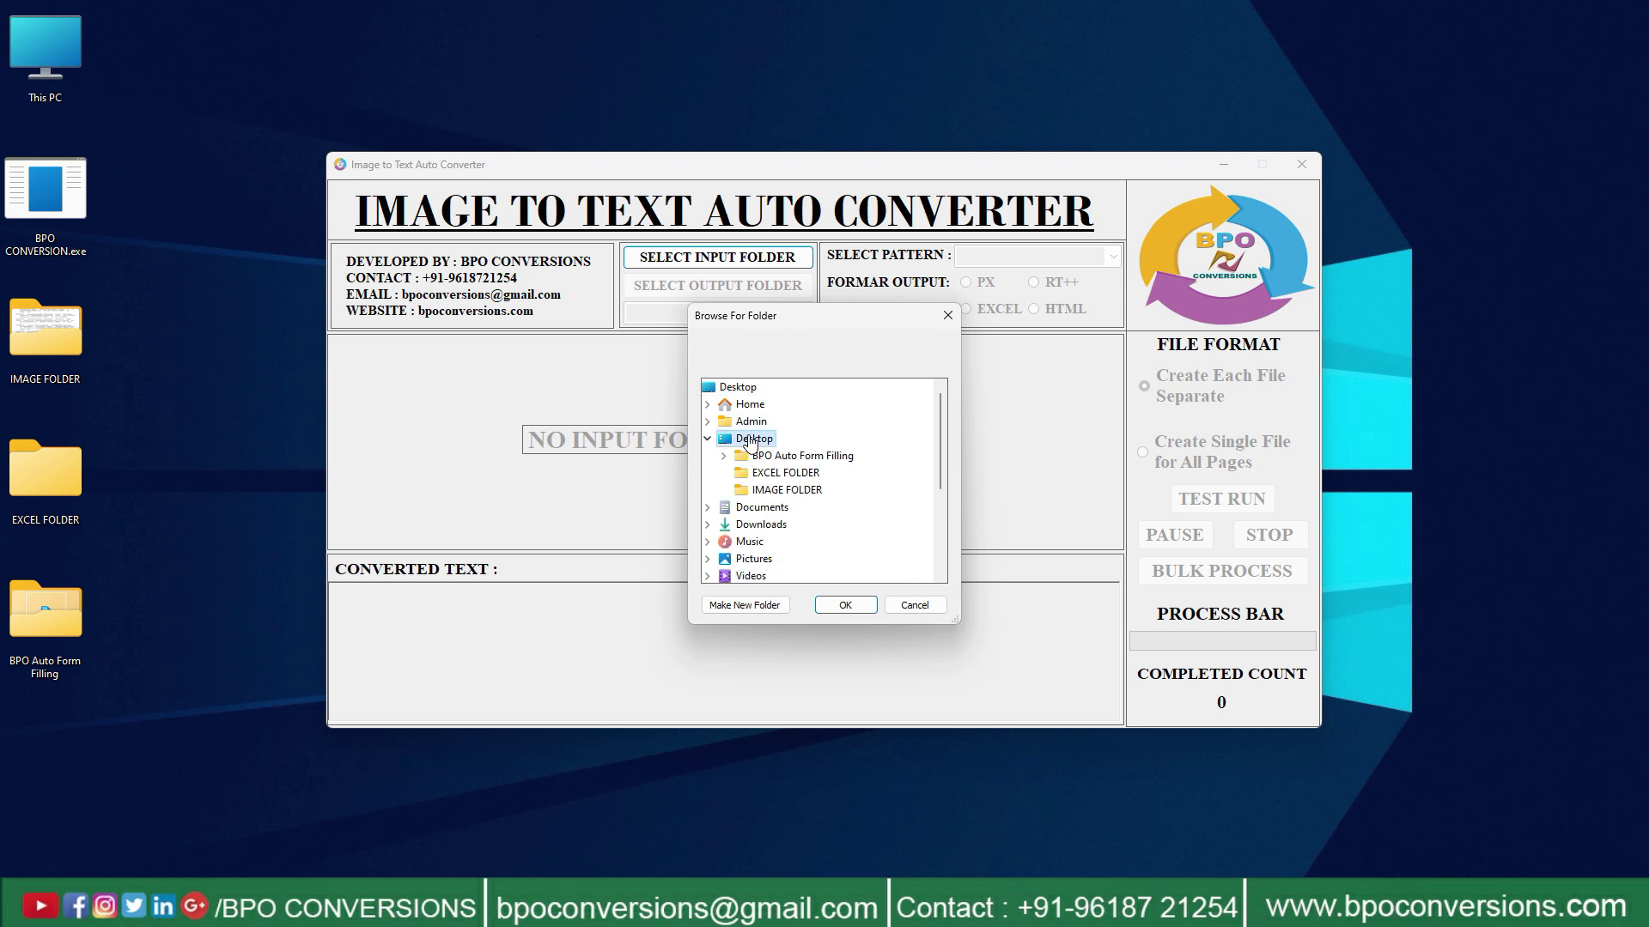
{"action": "left_click", "coordinate": [785, 491]}
{"action": "left_click", "coordinate": [841, 605]}
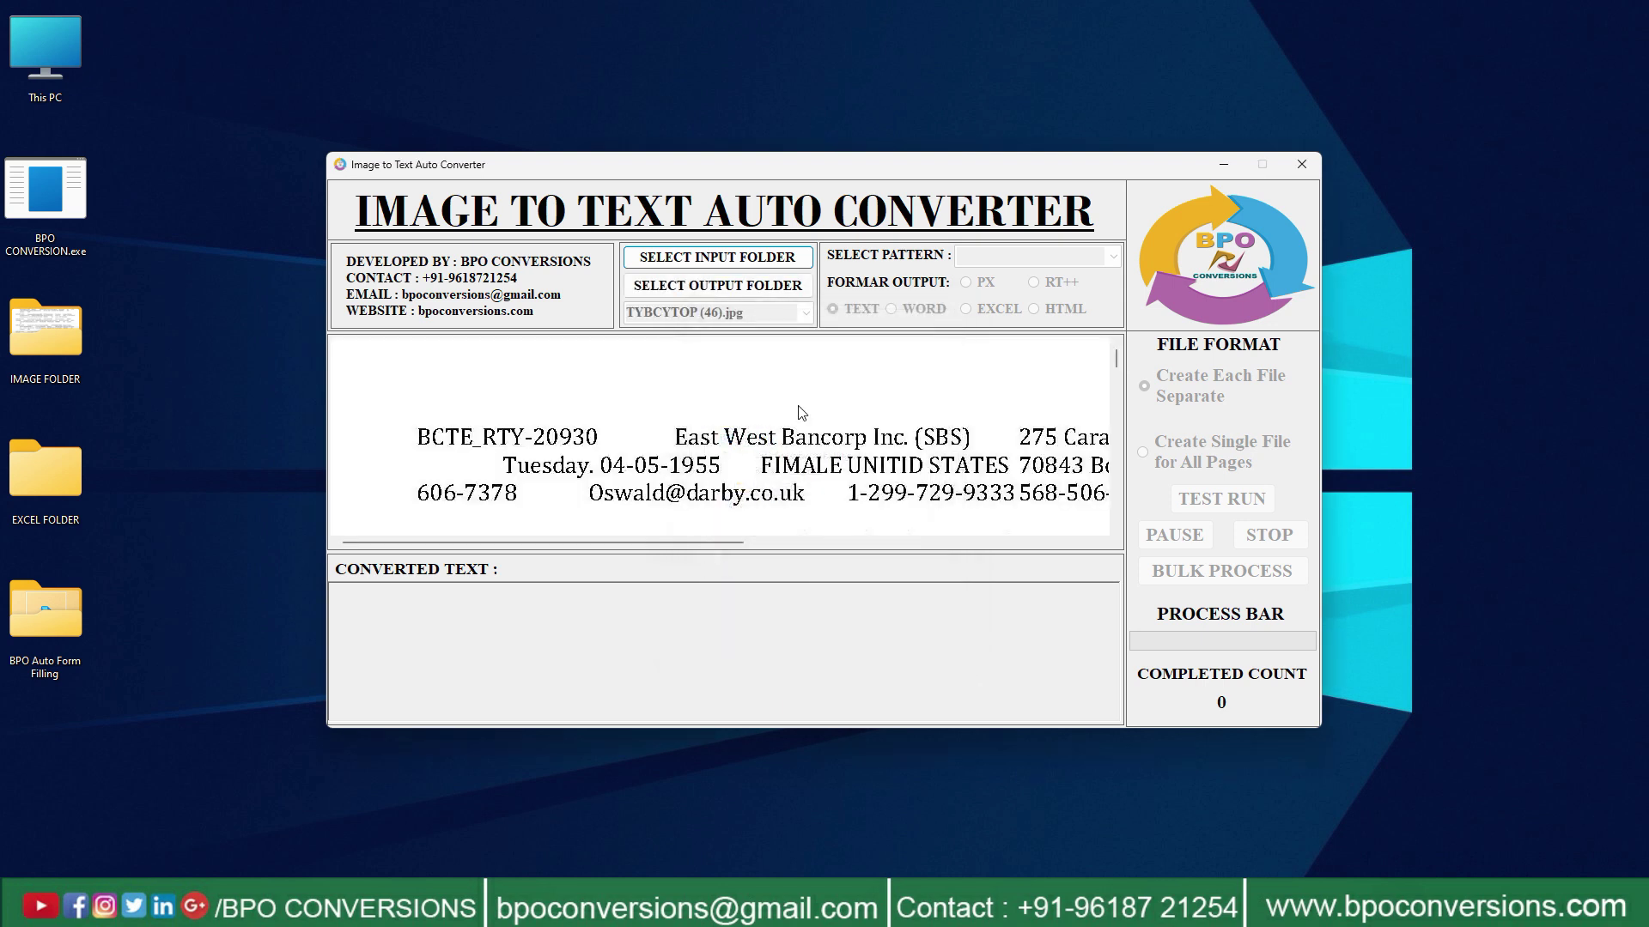
- Set EXCEL FOLDER on the Desktop as the output folder and review the loaded images
{"action": "left_click", "coordinate": [753, 285]}
{"action": "double_click", "coordinate": [754, 437]}
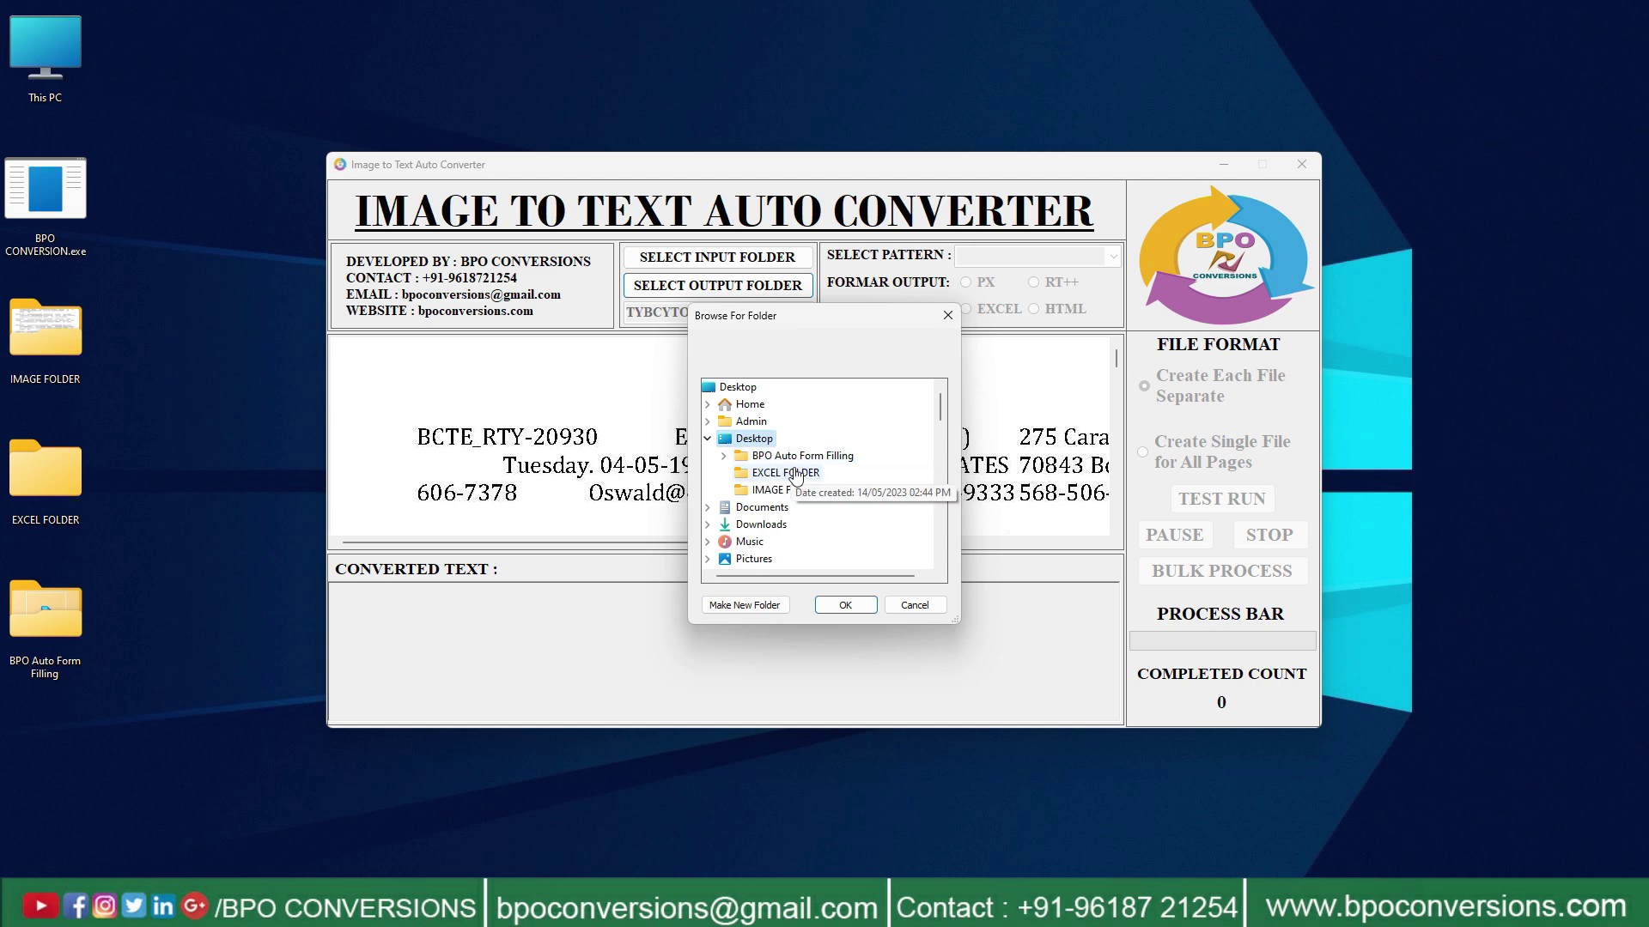
{"action": "left_click", "coordinate": [786, 473]}
{"action": "left_click", "coordinate": [843, 606]}
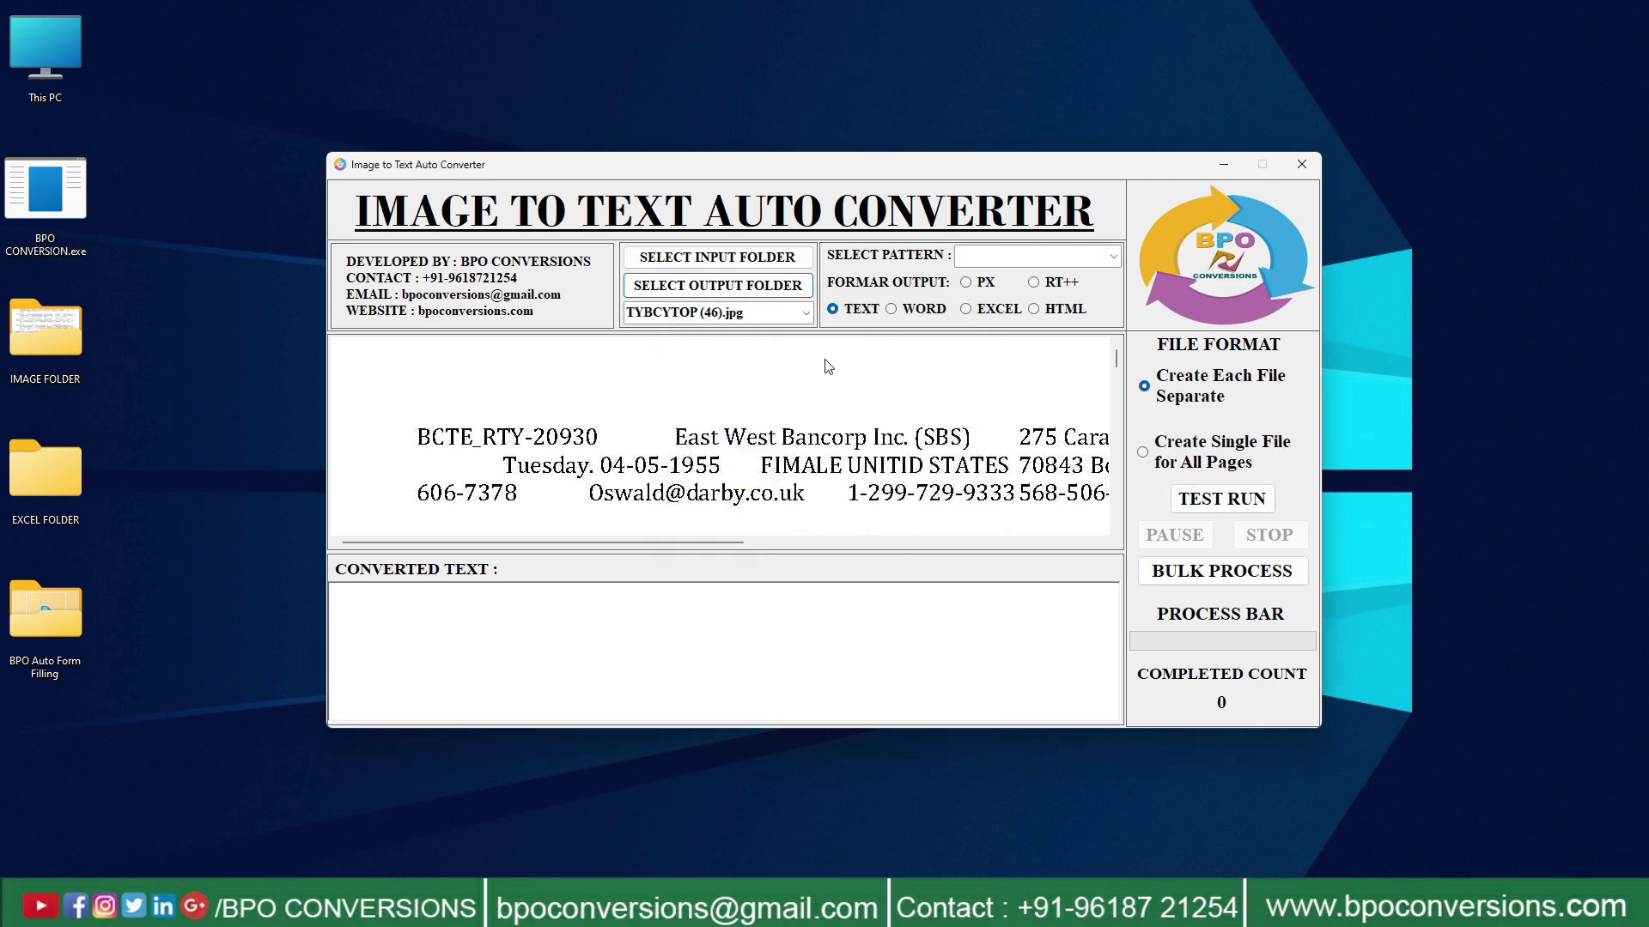
{"action": "left_click", "coordinate": [806, 320]}
- Choose the KYC FORM FILLING extraction pattern with Excel as the output format
{"action": "left_click", "coordinate": [1110, 262]}
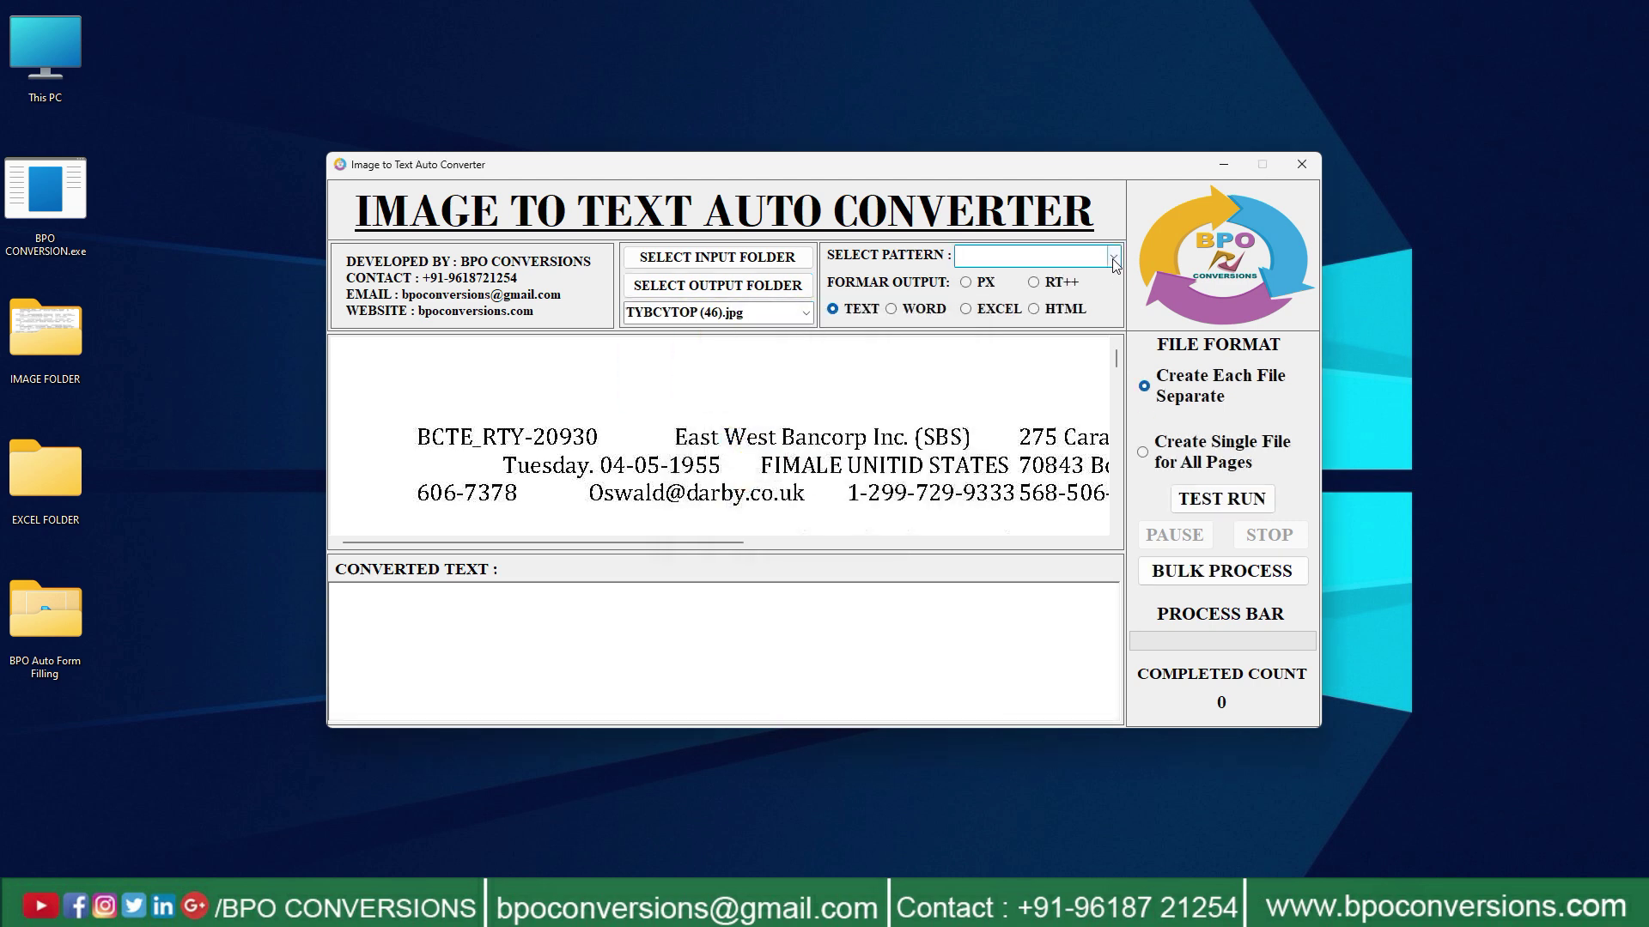
{"action": "left_click", "coordinate": [1114, 260]}
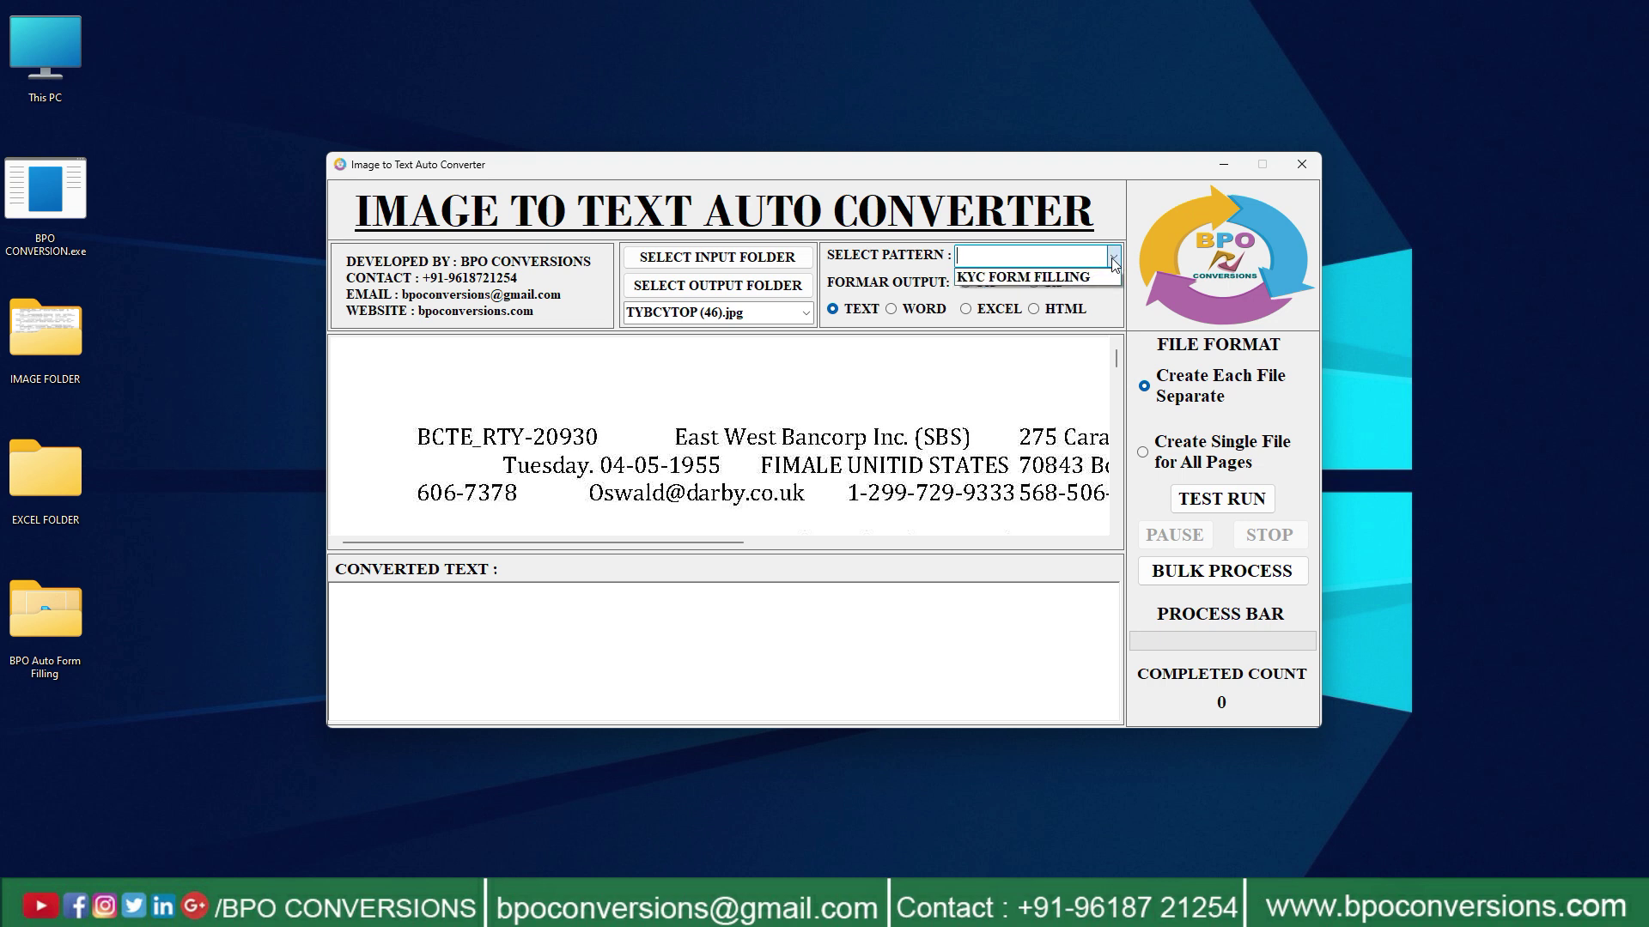
{"action": "left_click", "coordinate": [1105, 278]}
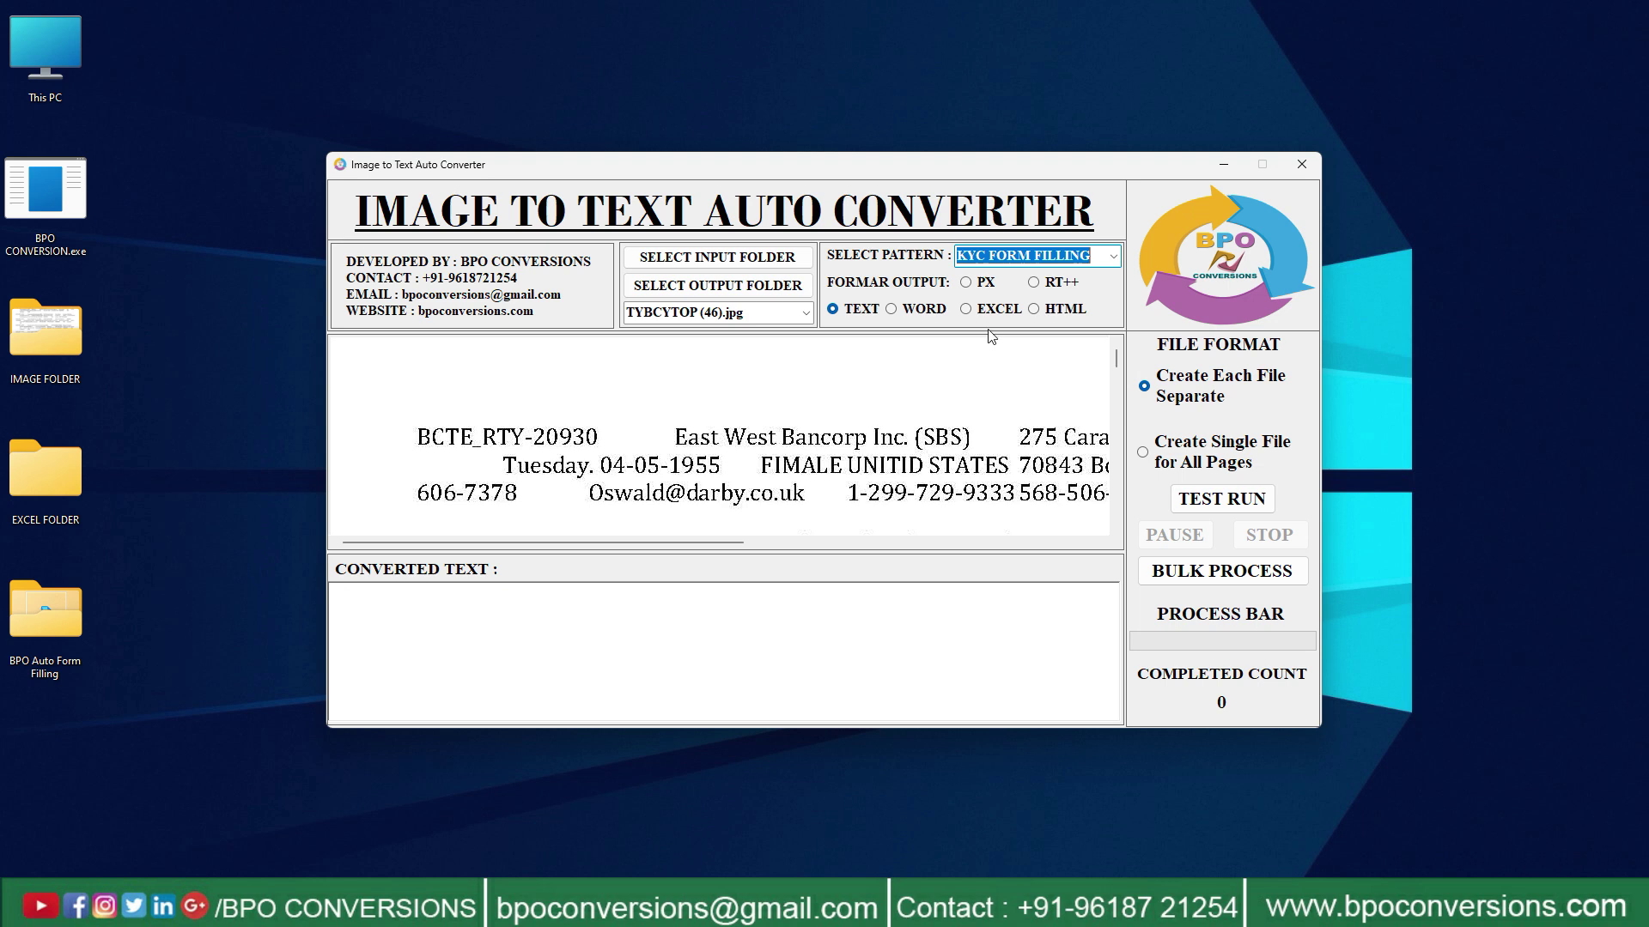
{"action": "left_click", "coordinate": [967, 310]}
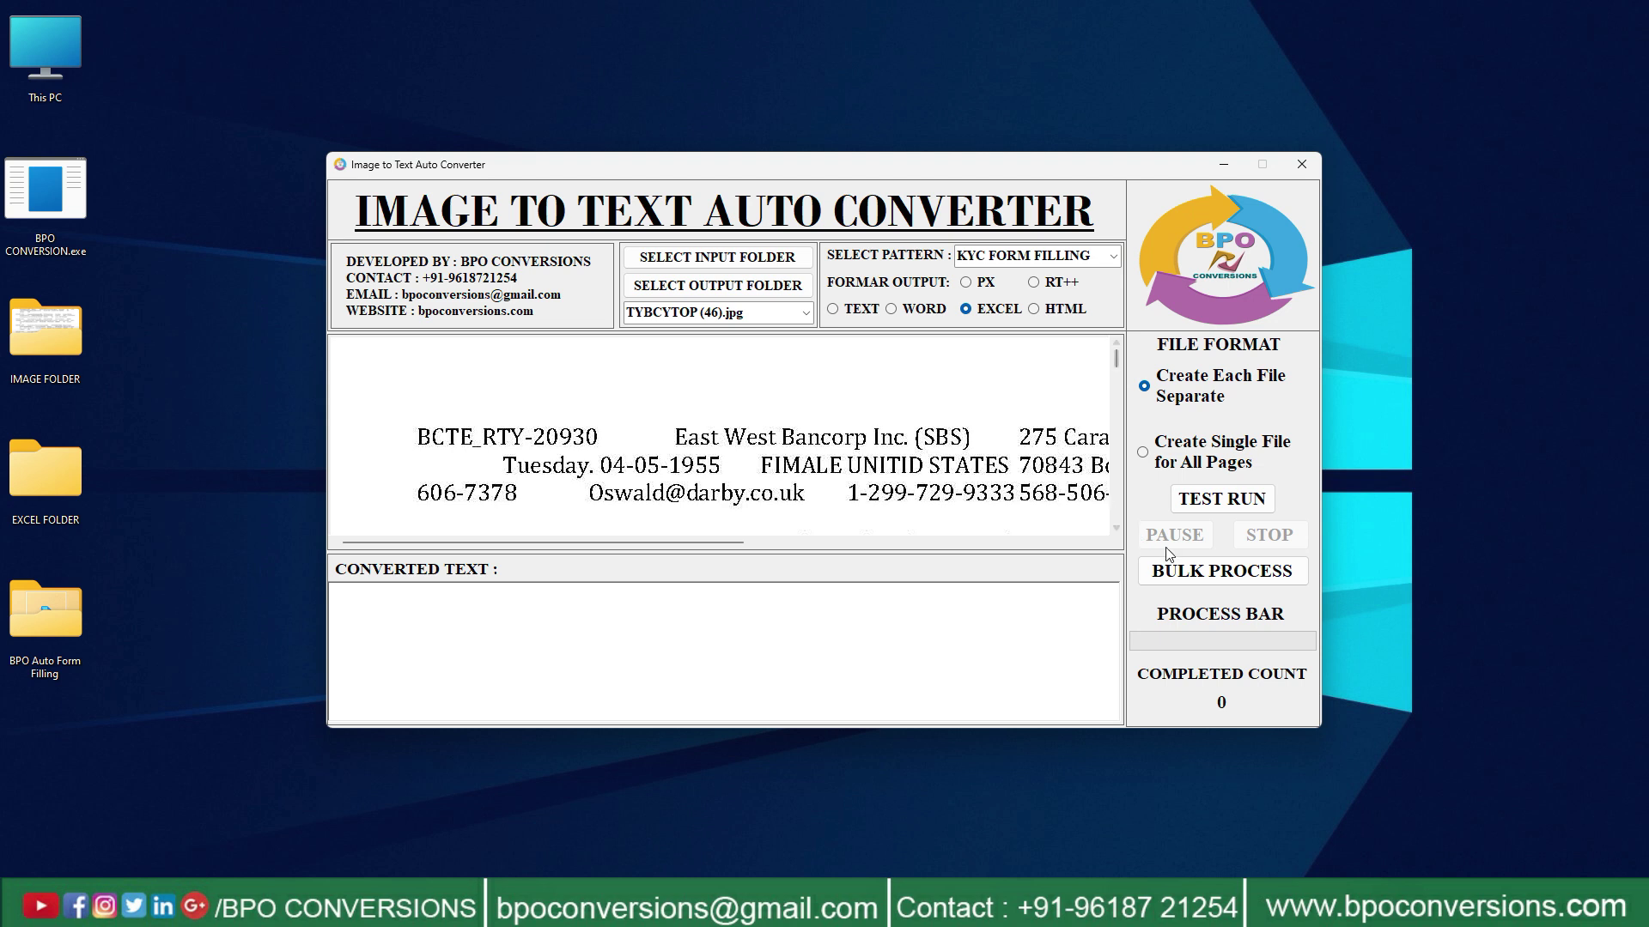
- Run BULK PROCESS to convert all five KYC images into Excel files
{"action": "left_click", "coordinate": [1219, 574]}
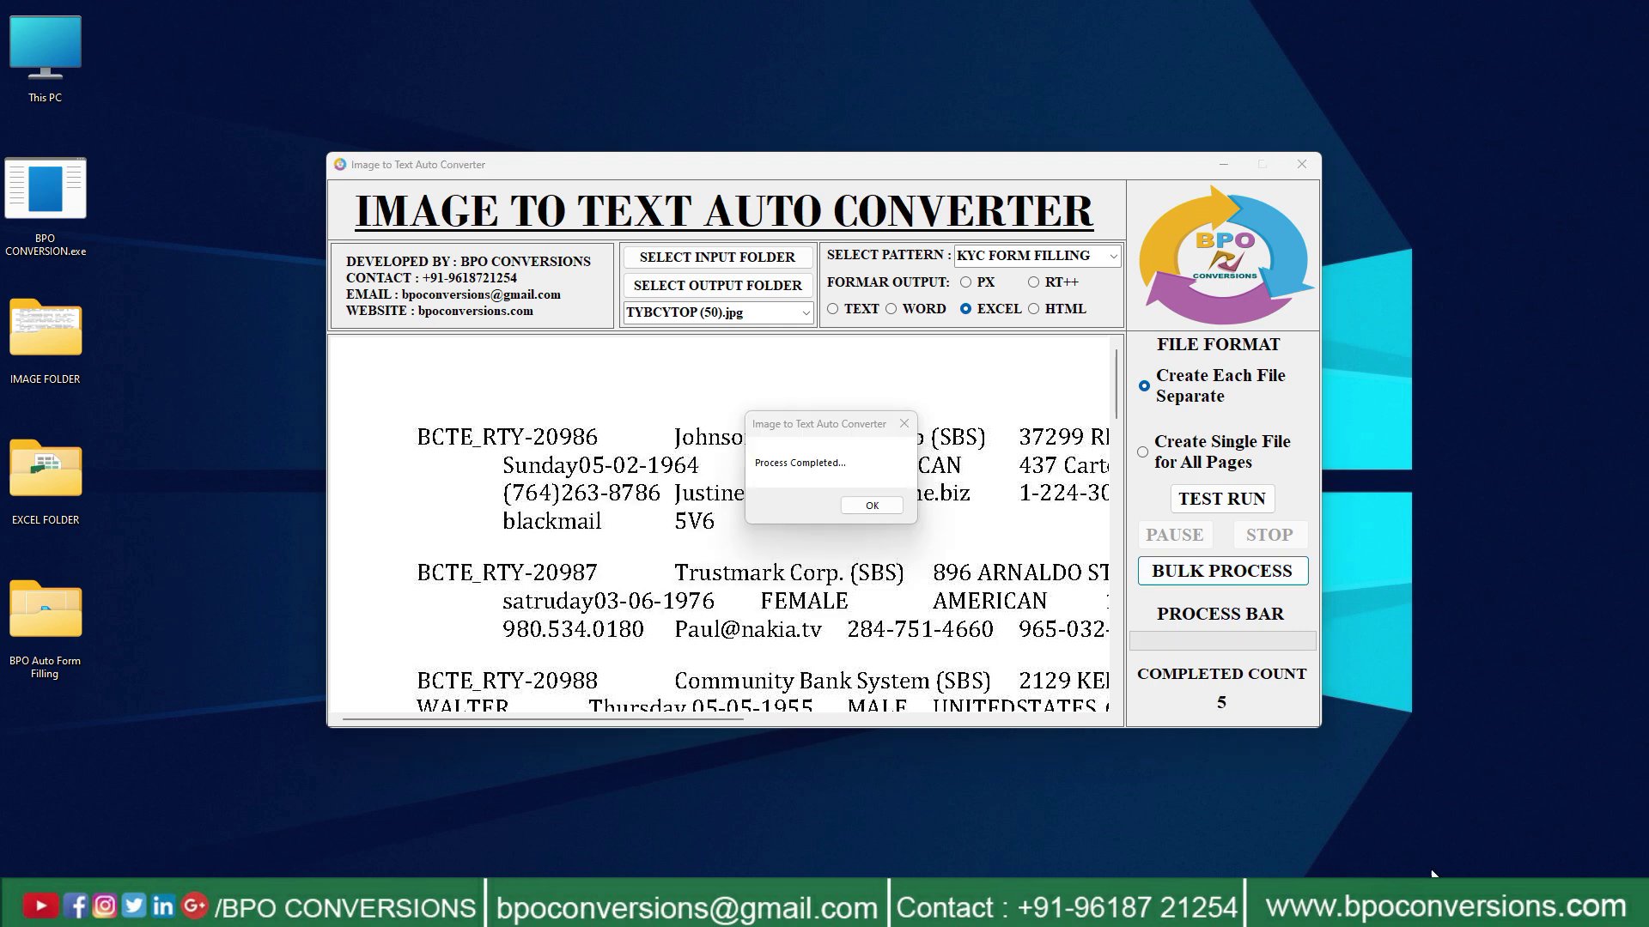
- Dismiss the completion notice, close the converter, and open User1.xlsx from EXCEL FOLDER
{"action": "left_click", "coordinate": [871, 506]}
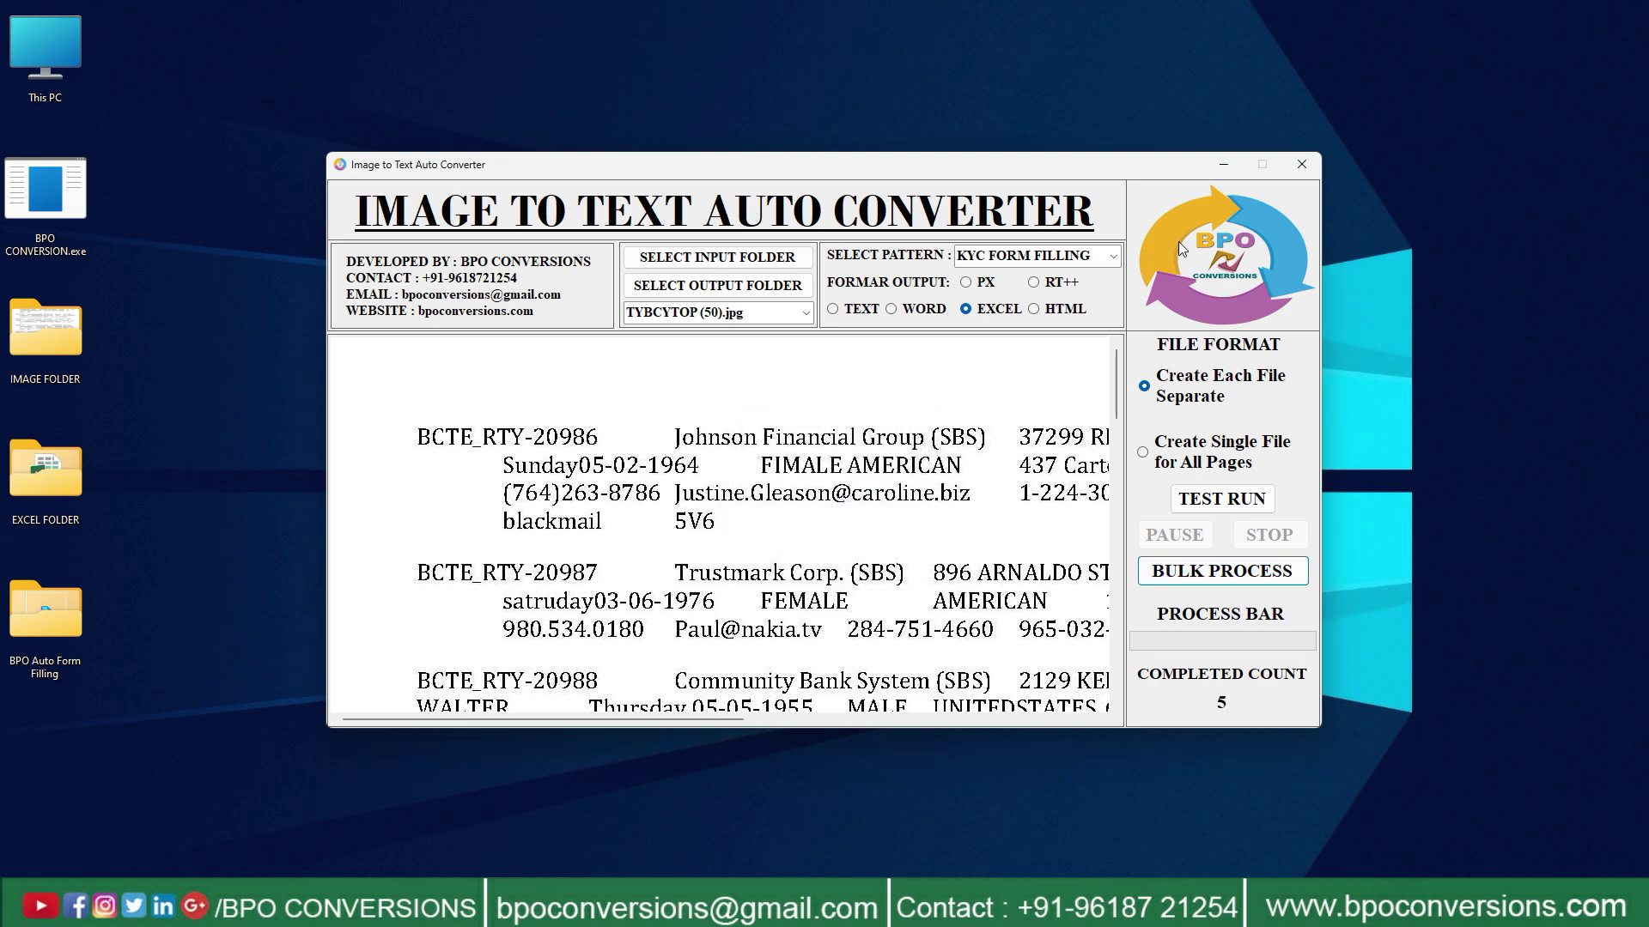
{"action": "left_click", "coordinate": [1303, 164]}
{"action": "right_click", "coordinate": [31, 463]}
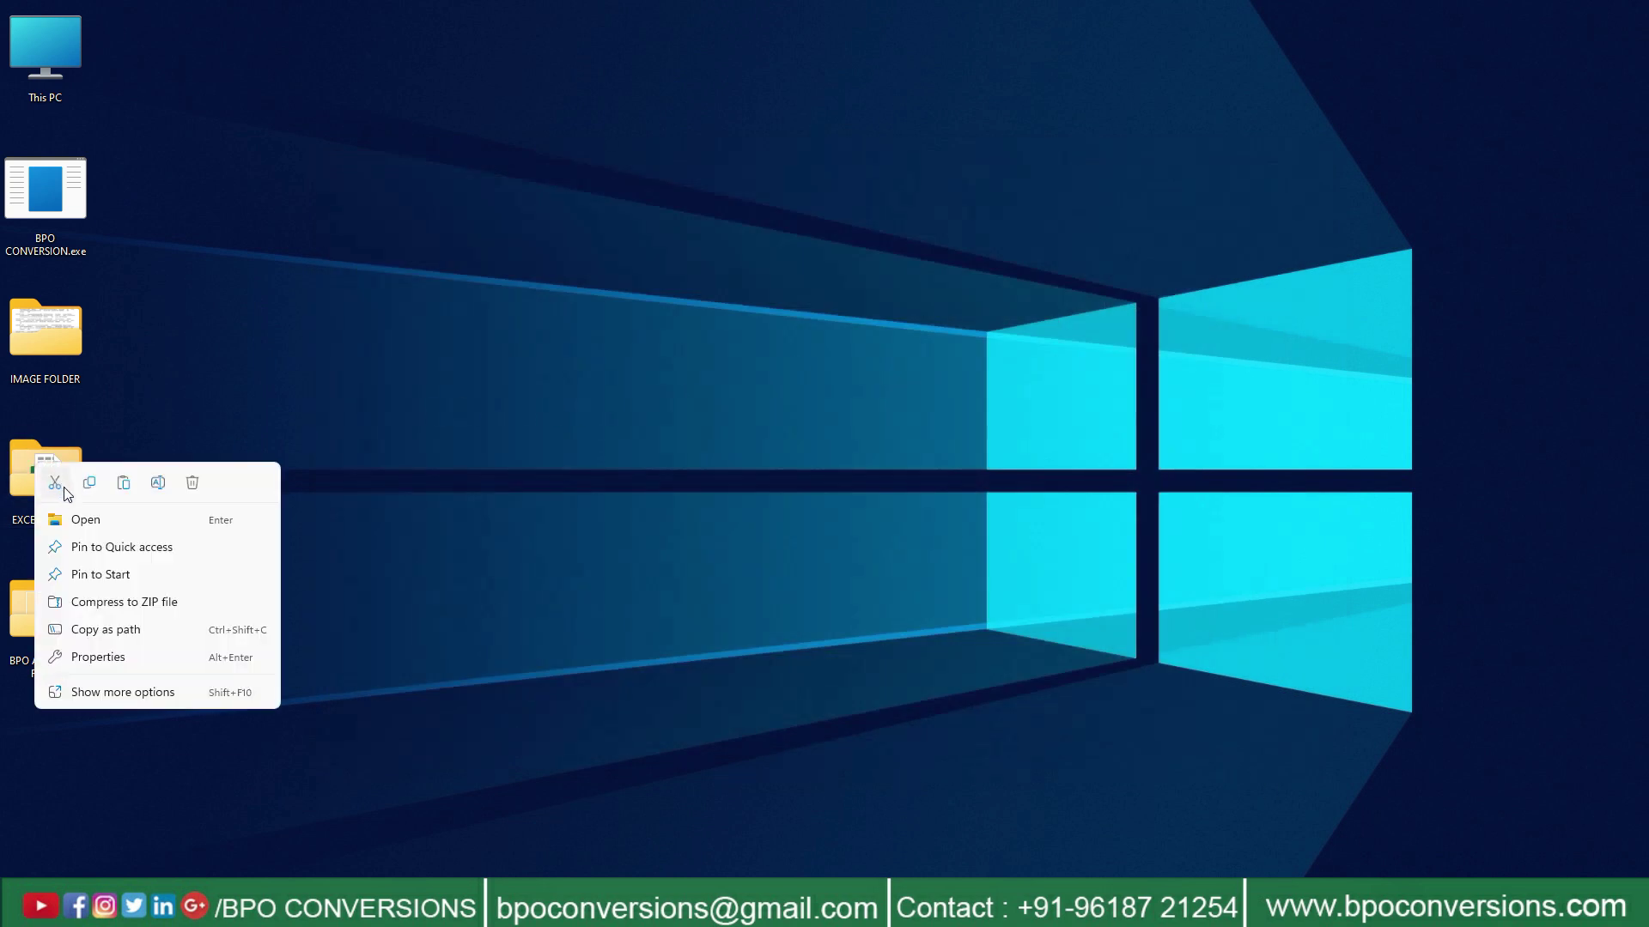
{"action": "left_click", "coordinate": [78, 519]}
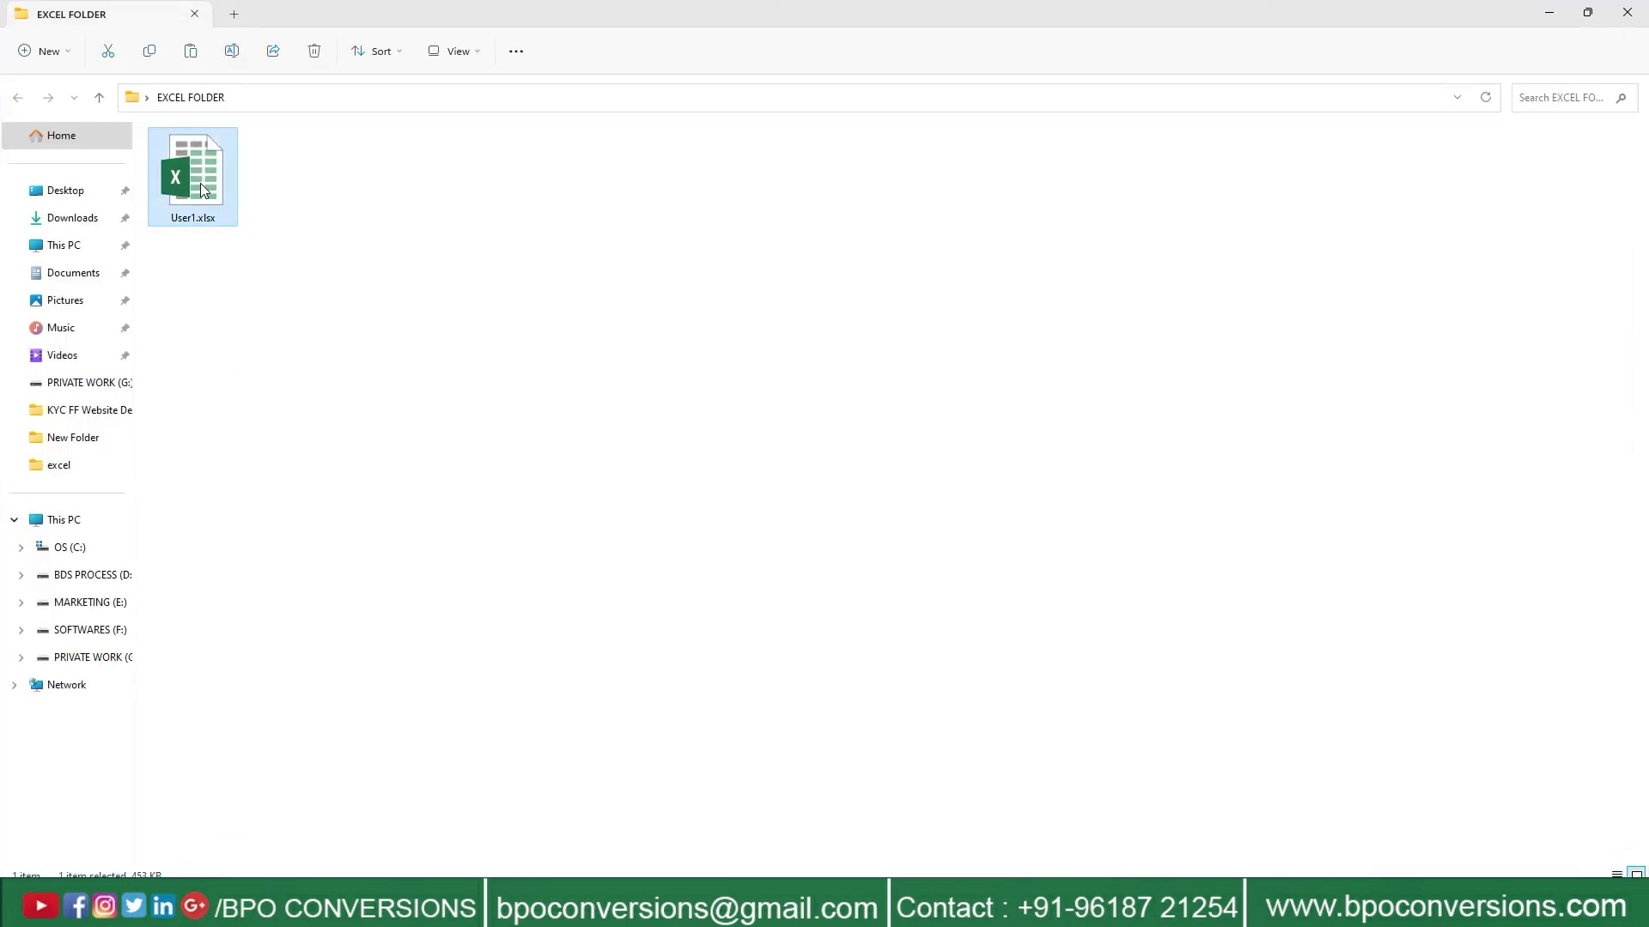
{"action": "right_click", "coordinate": [201, 186]}
{"action": "left_click", "coordinate": [276, 249]}
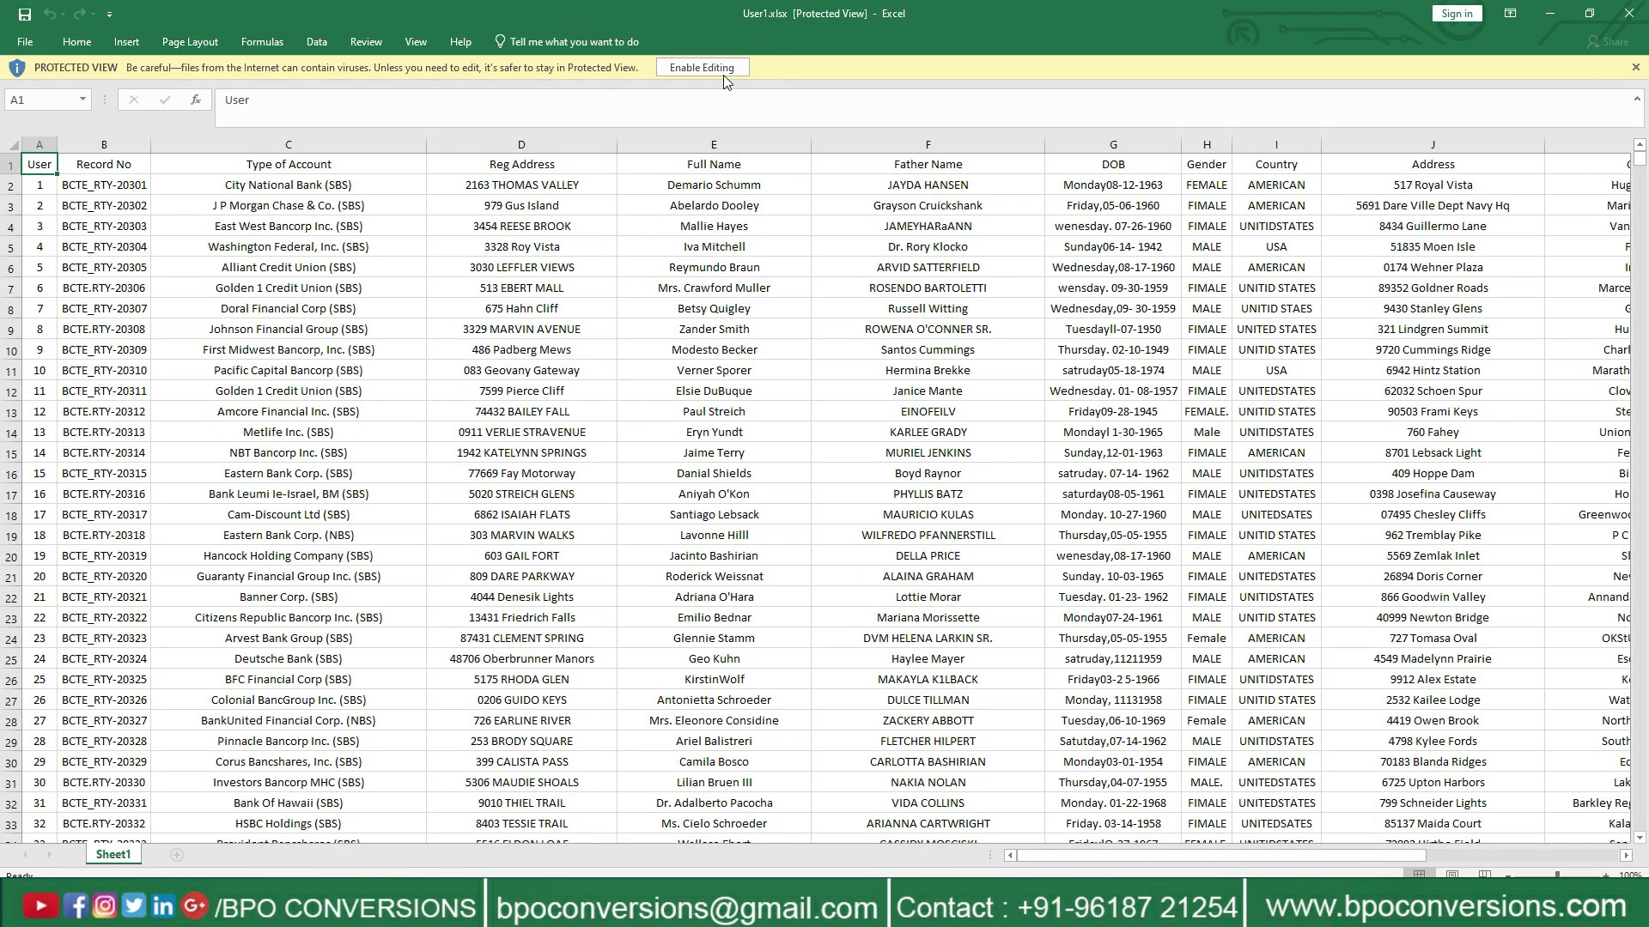
- Enable editing in User1.xlsx, review the KYC columns, and close Excel
{"action": "left_click", "coordinate": [665, 68]}
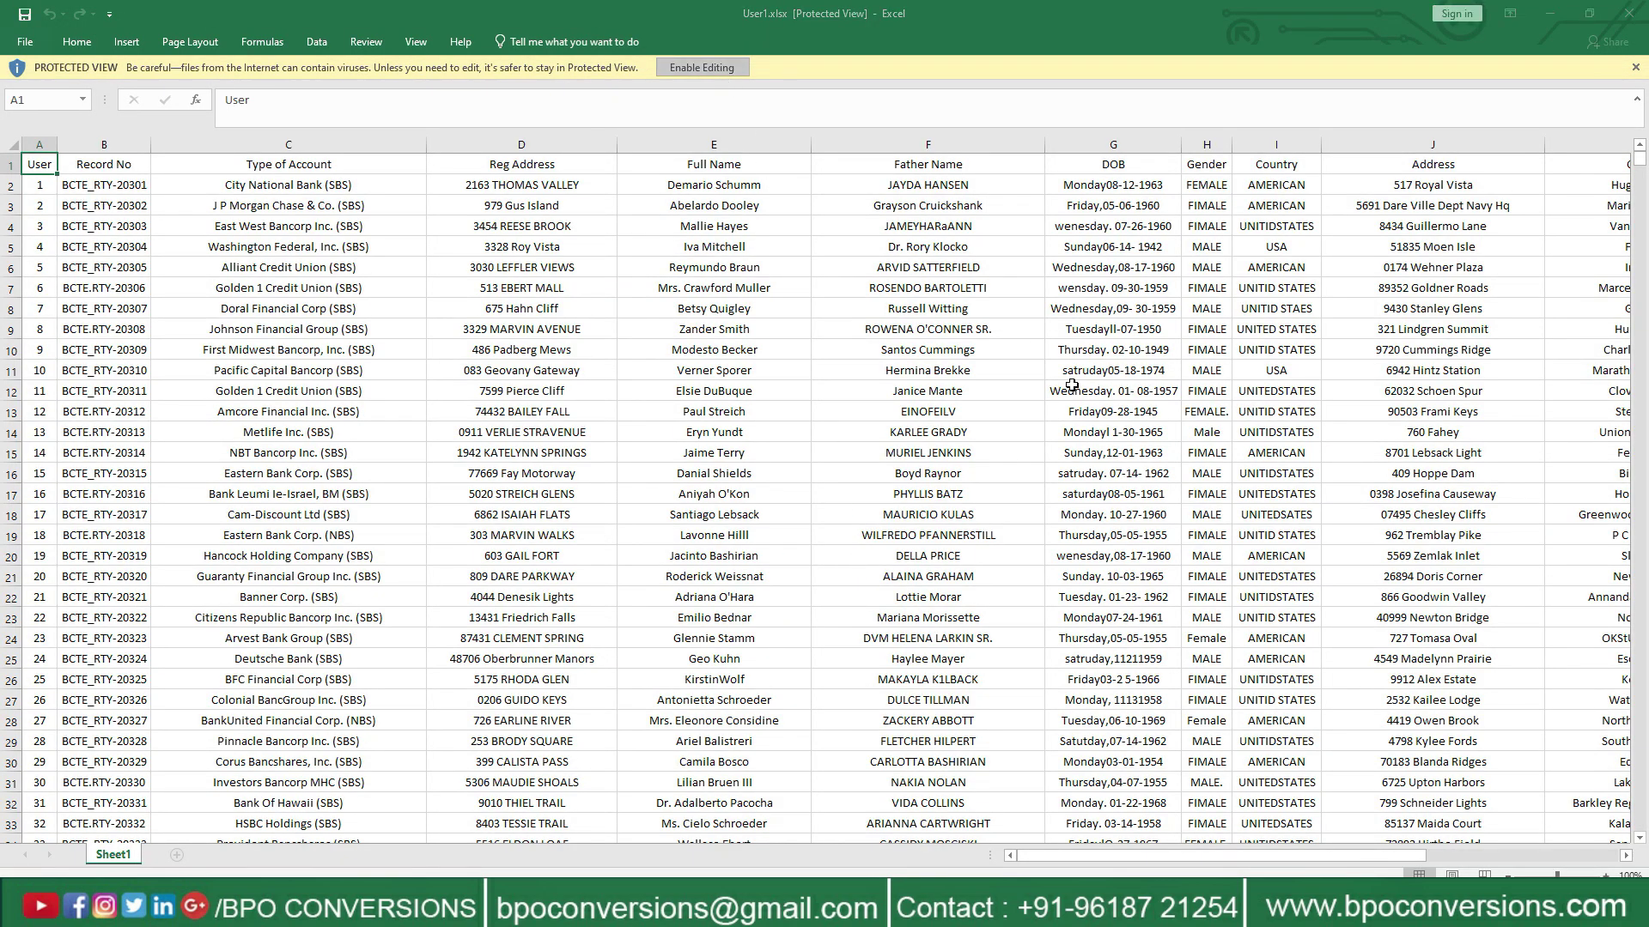
{"action": "left_click_drag", "start_coordinate": [1124, 856], "coordinate": [1211, 857]}
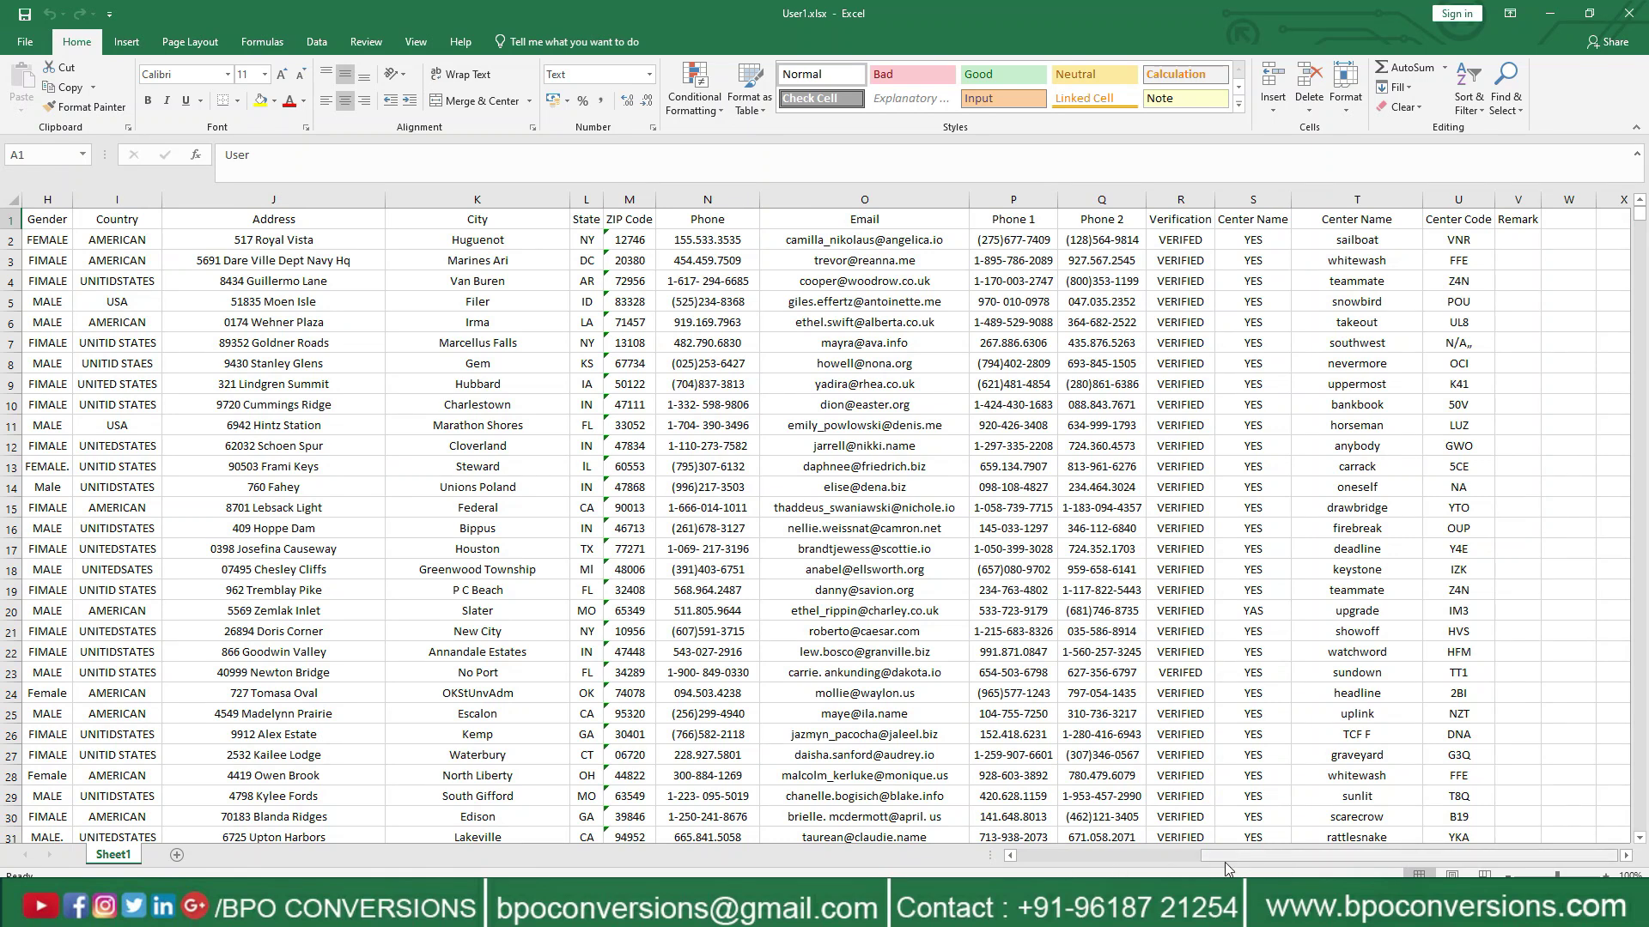
{"action": "left_click_drag", "start_coordinate": [1236, 855], "coordinate": [1008, 860]}
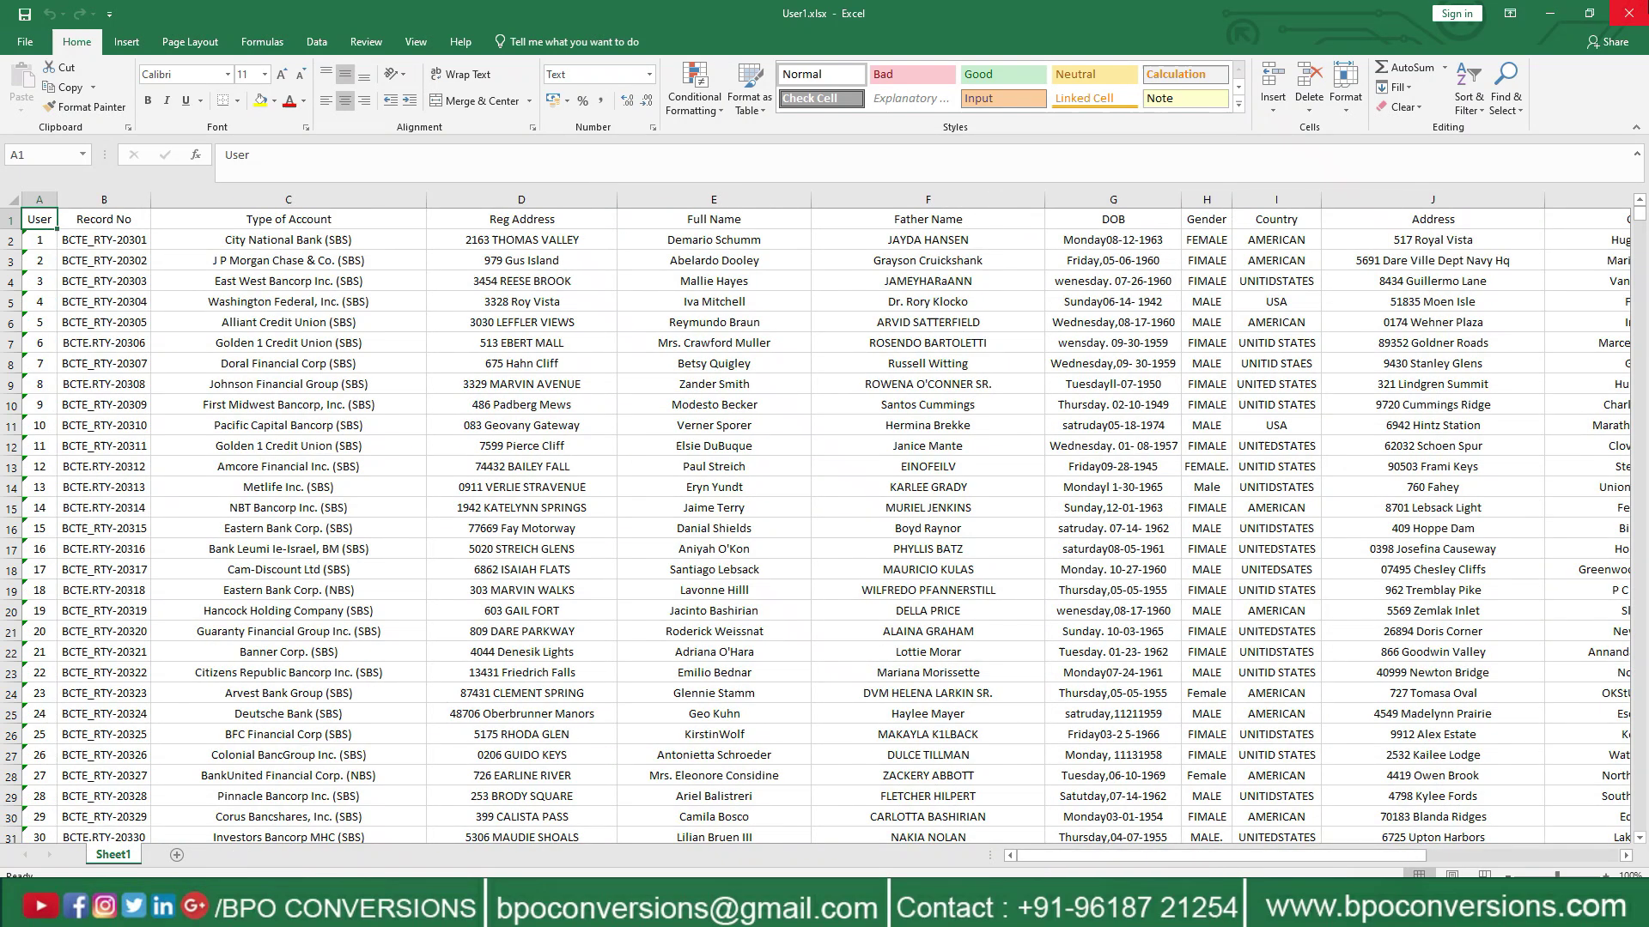
{"action": "left_click", "coordinate": [1625, 12]}
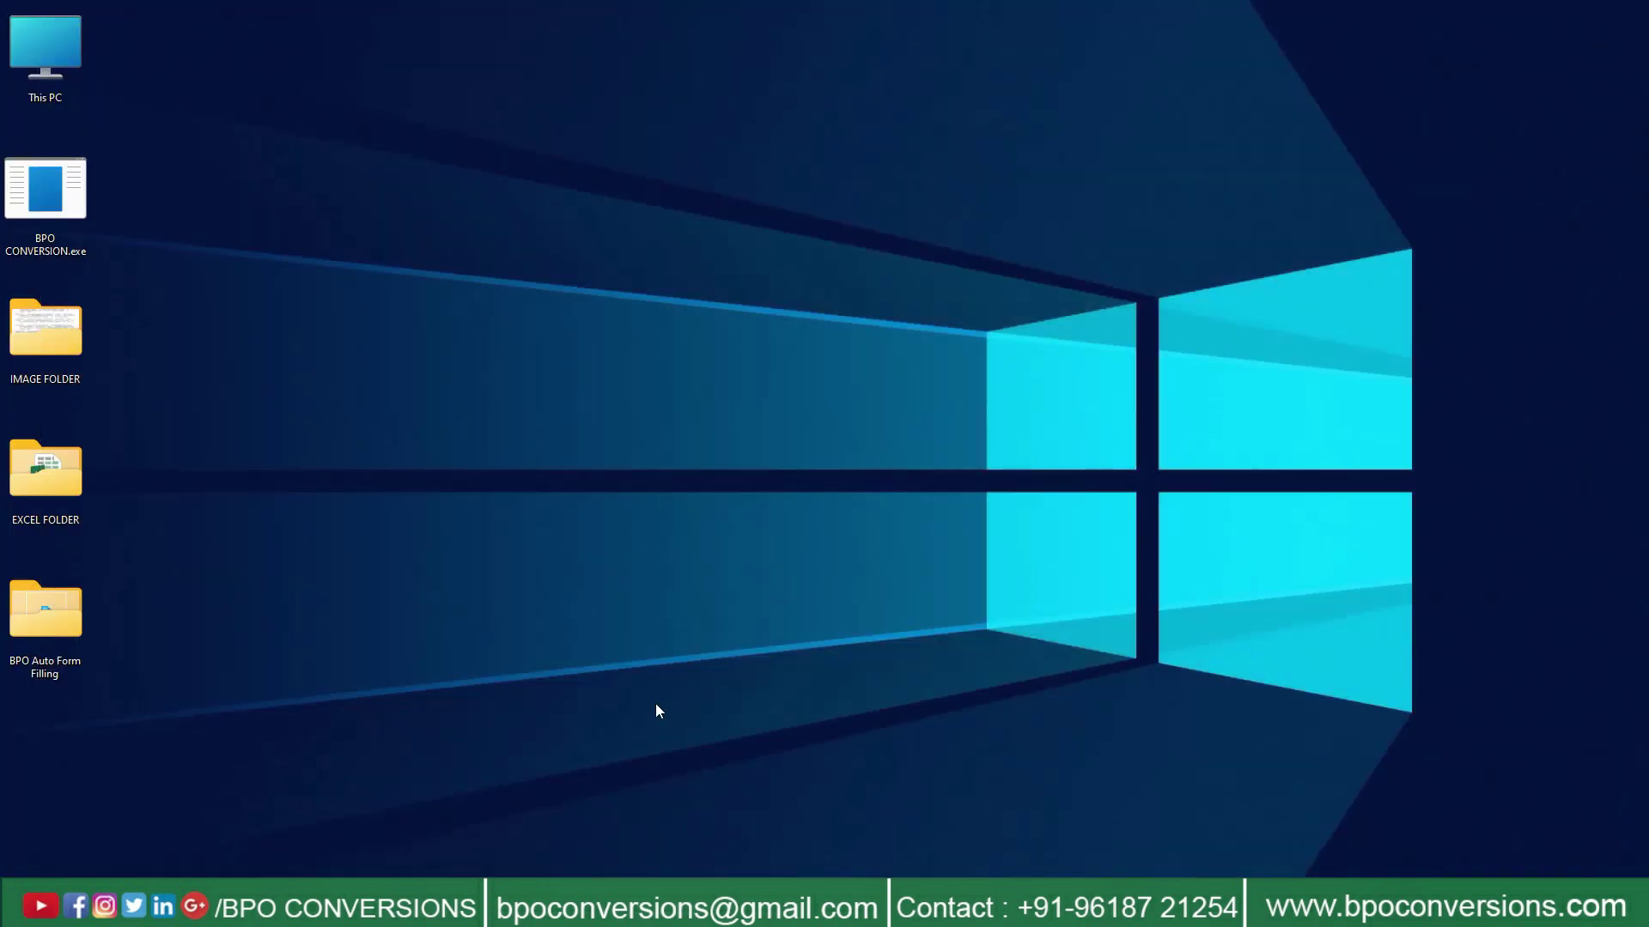
- Open the BPO Auto Form Filling folder and launch BPO Auto Form Filler.exe
{"action": "right_click", "coordinate": [76, 624]}
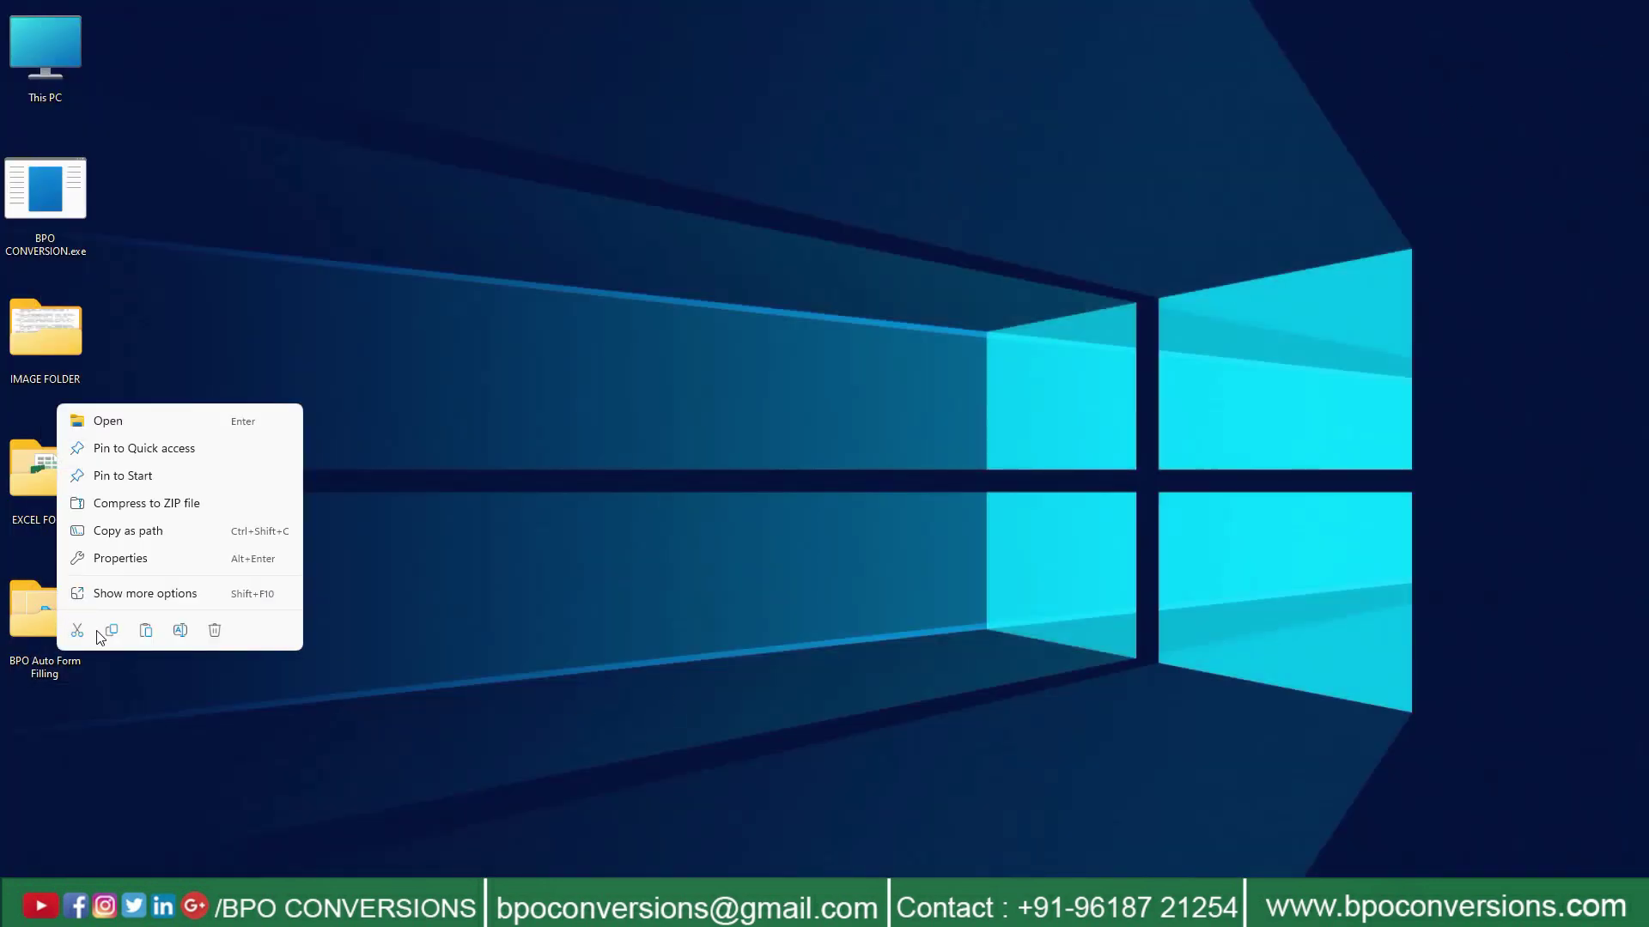
{"action": "left_click", "coordinate": [151, 430]}
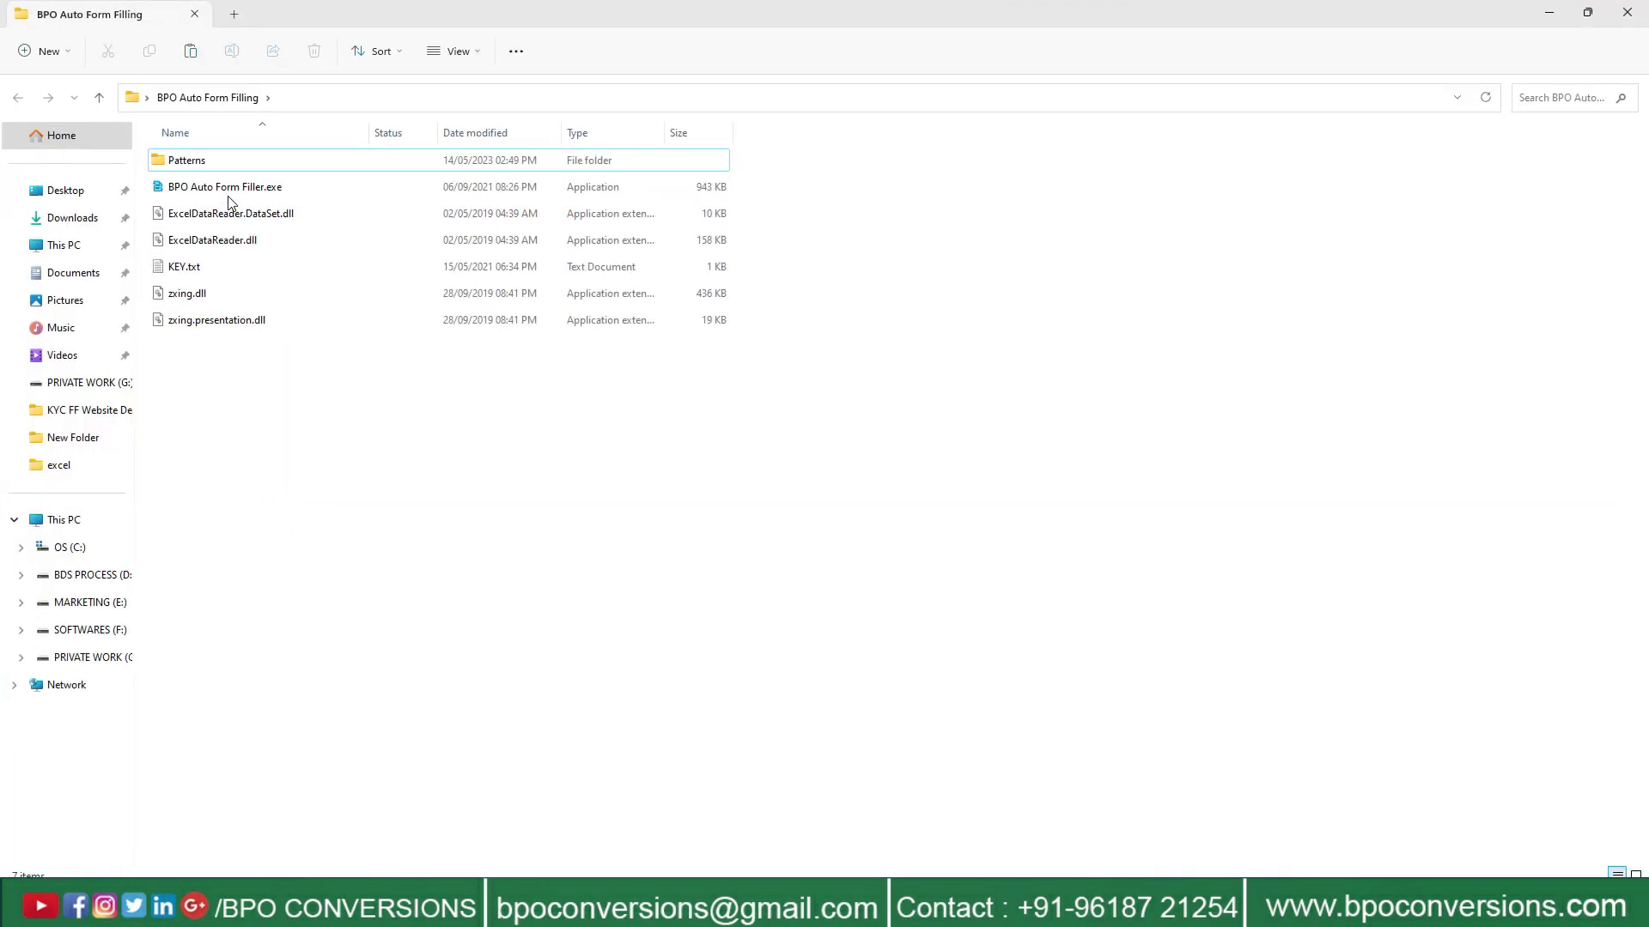
{"action": "left_click", "coordinate": [229, 193]}
{"action": "right_click", "coordinate": [228, 198]}
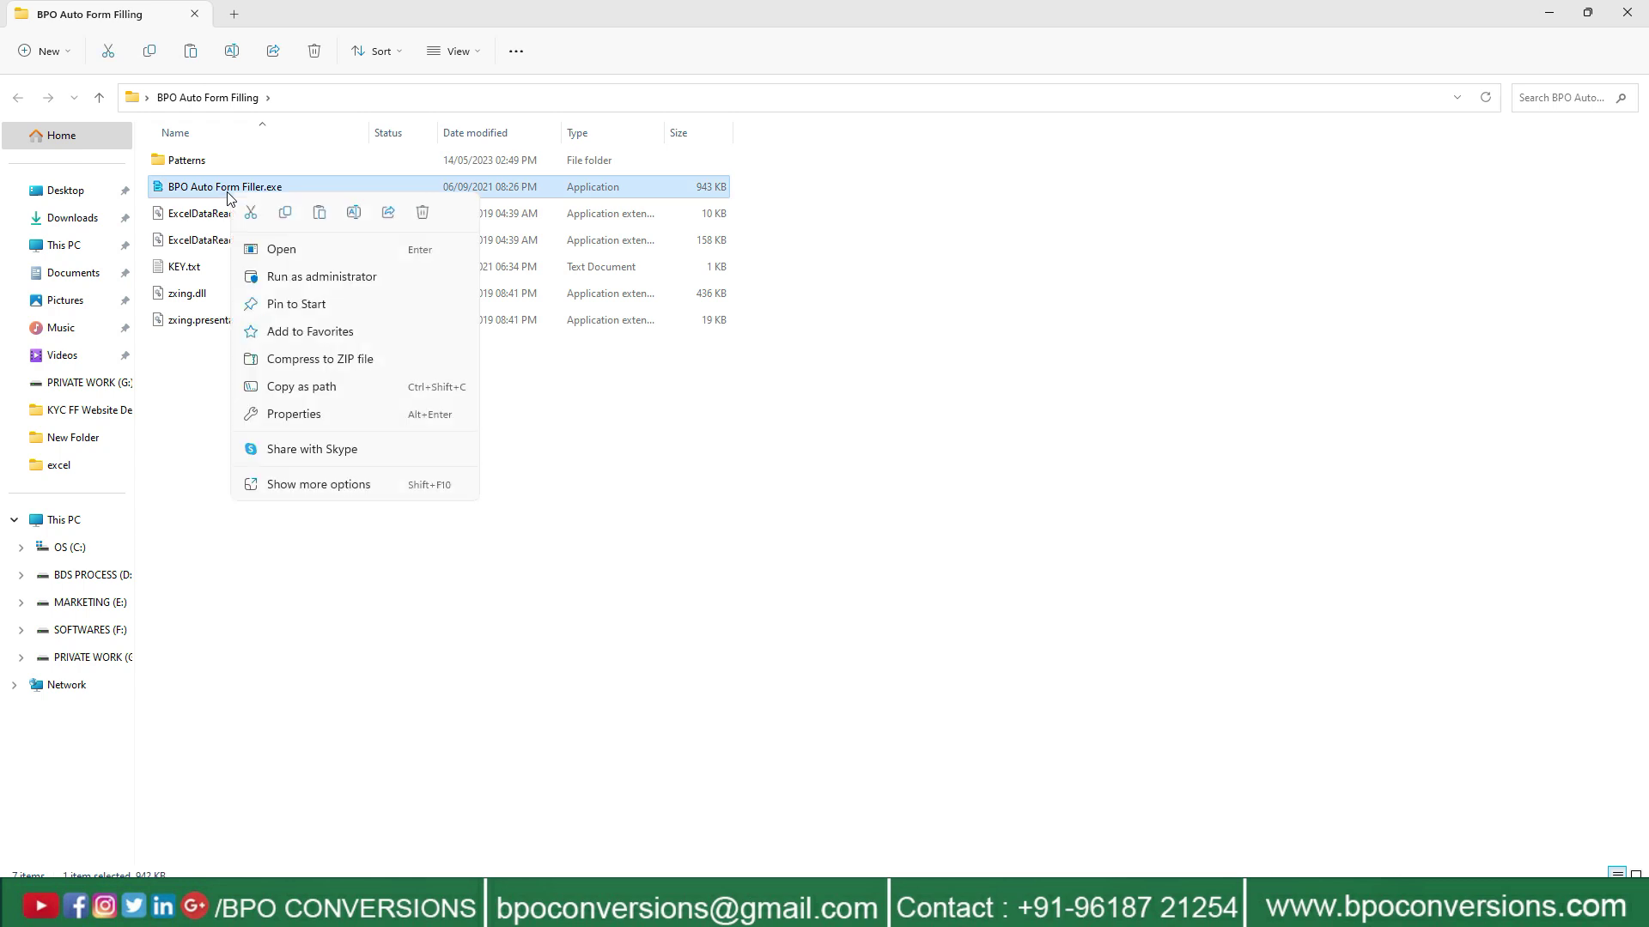
{"action": "left_click", "coordinate": [281, 249]}
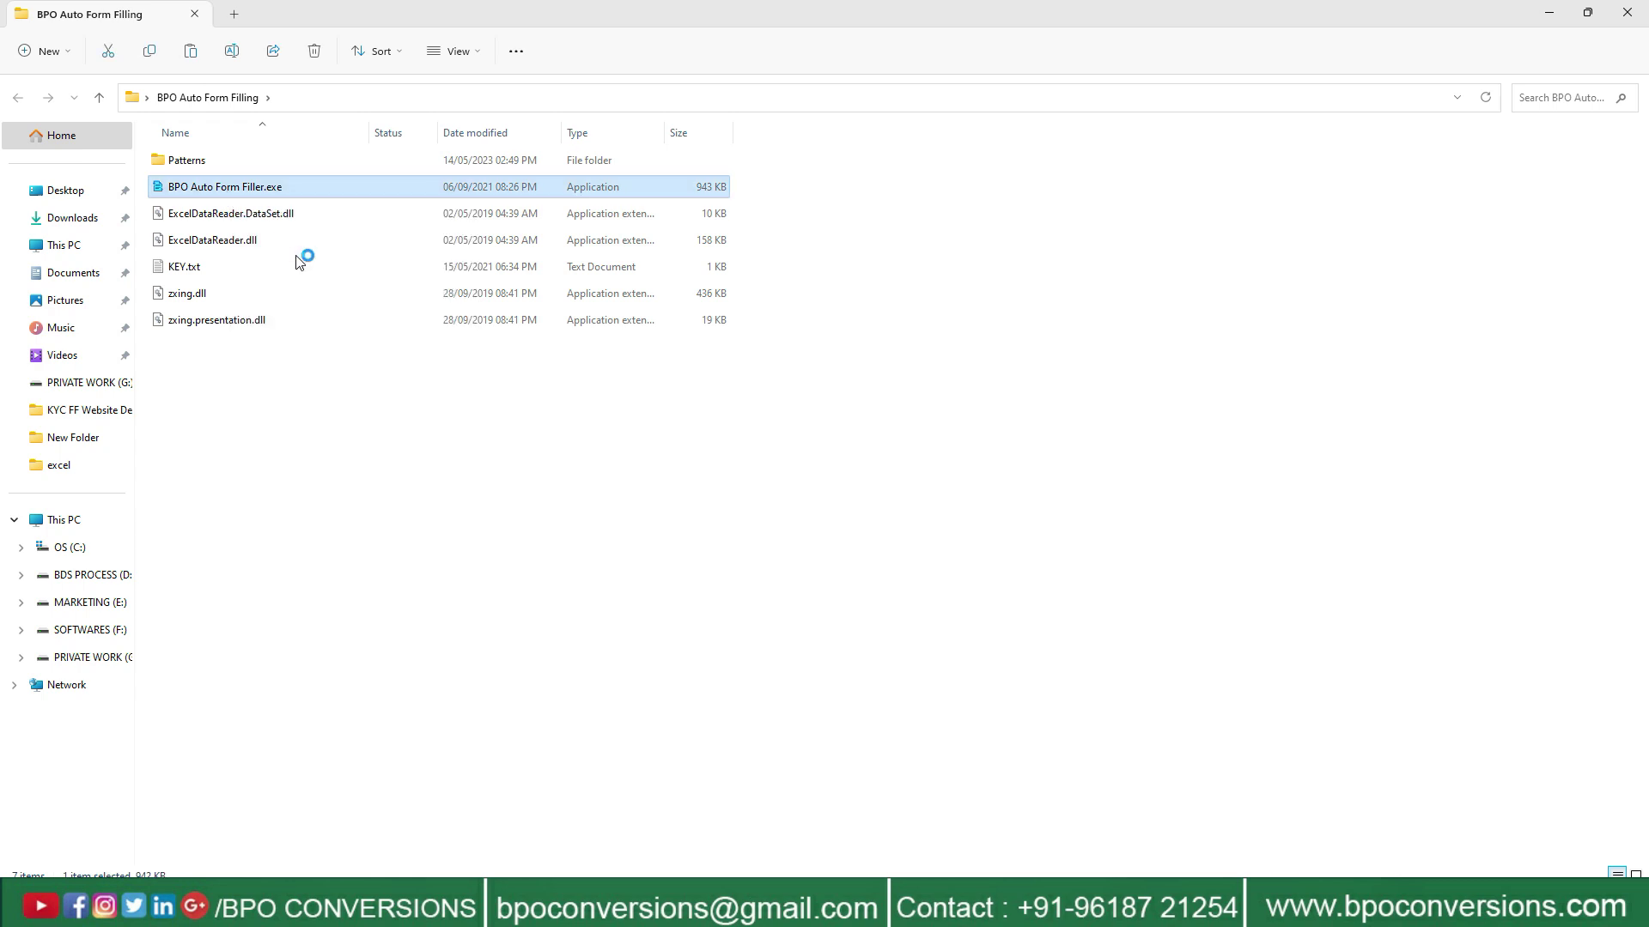
- Move the filler window to the right and choose the KYC FORM FILLING pattern
{"action": "left_click", "coordinate": [1626, 12]}
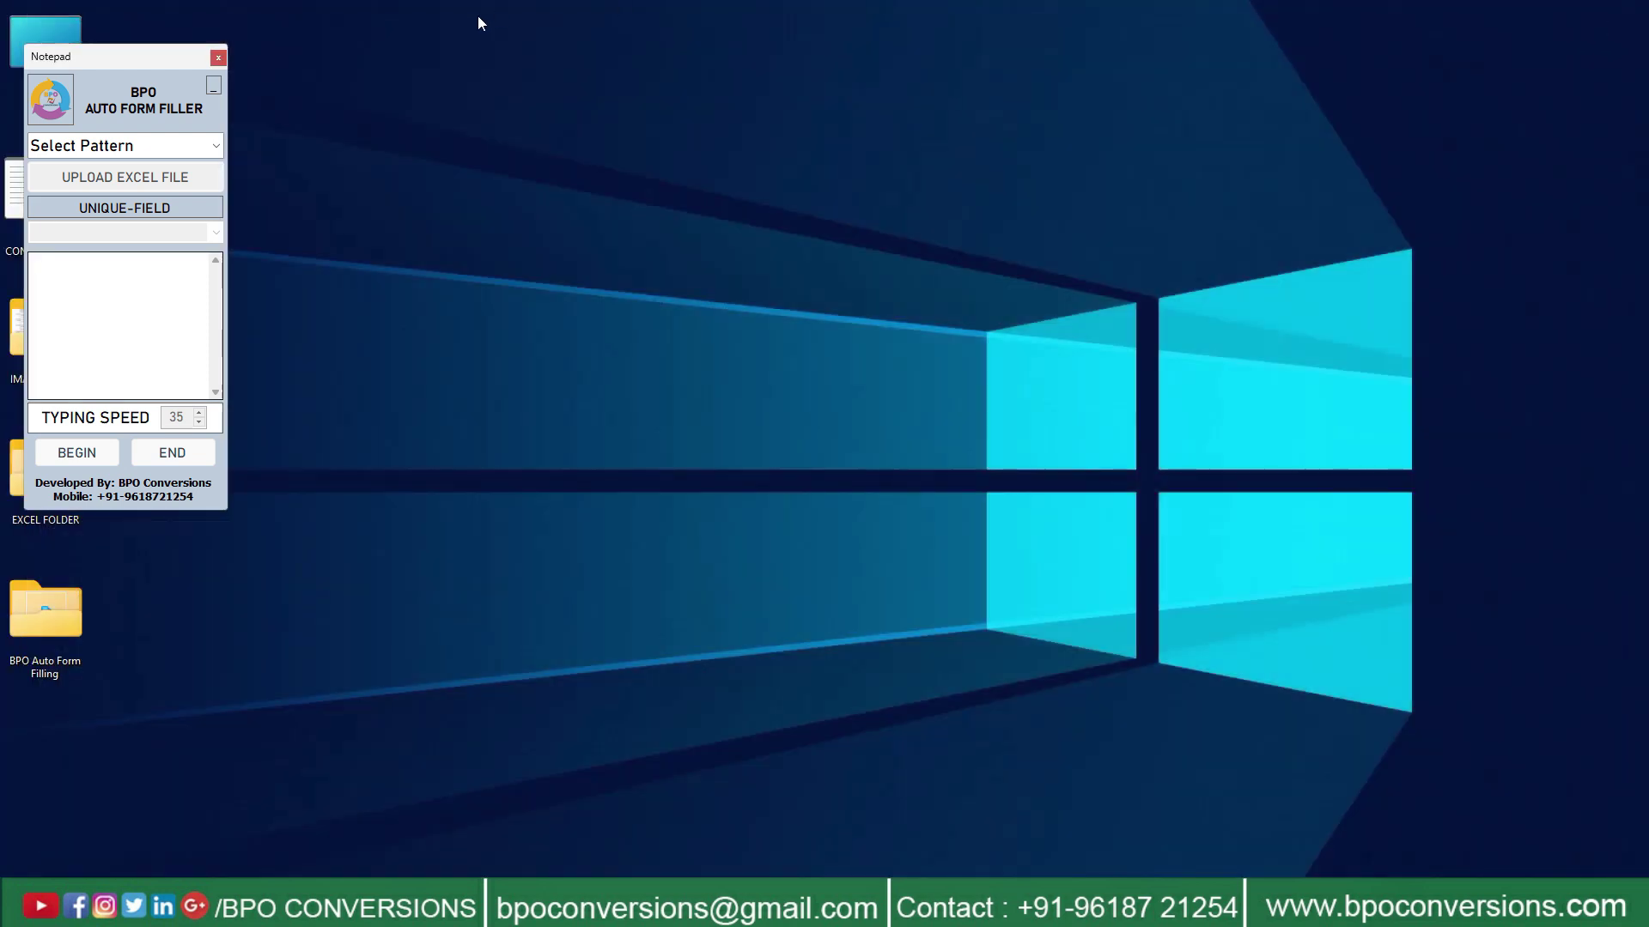
{"action": "mouse_move", "coordinate": [149, 58]}
{"action": "left_mouse_down"}
{"action": "mouse_move", "coordinate": [1054, 193]}
{"action": "mouse_move", "coordinate": [1332, 122]}
{"action": "left_mouse_up"}
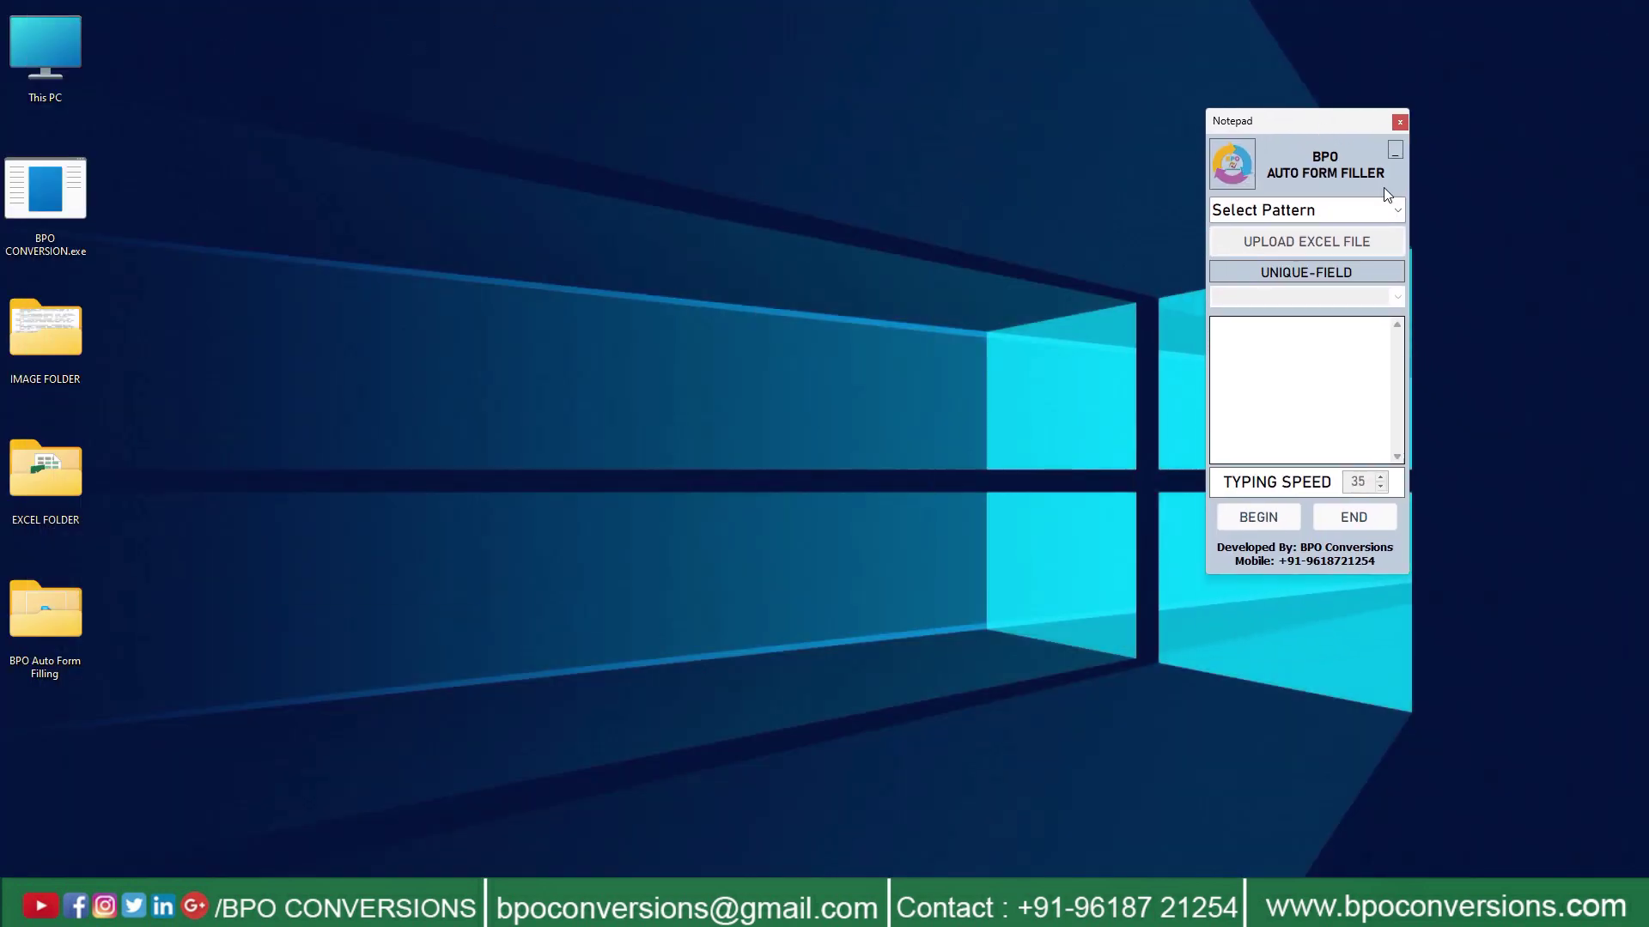
{"action": "left_click", "coordinate": [1397, 210]}
{"action": "left_click", "coordinate": [1376, 234]}
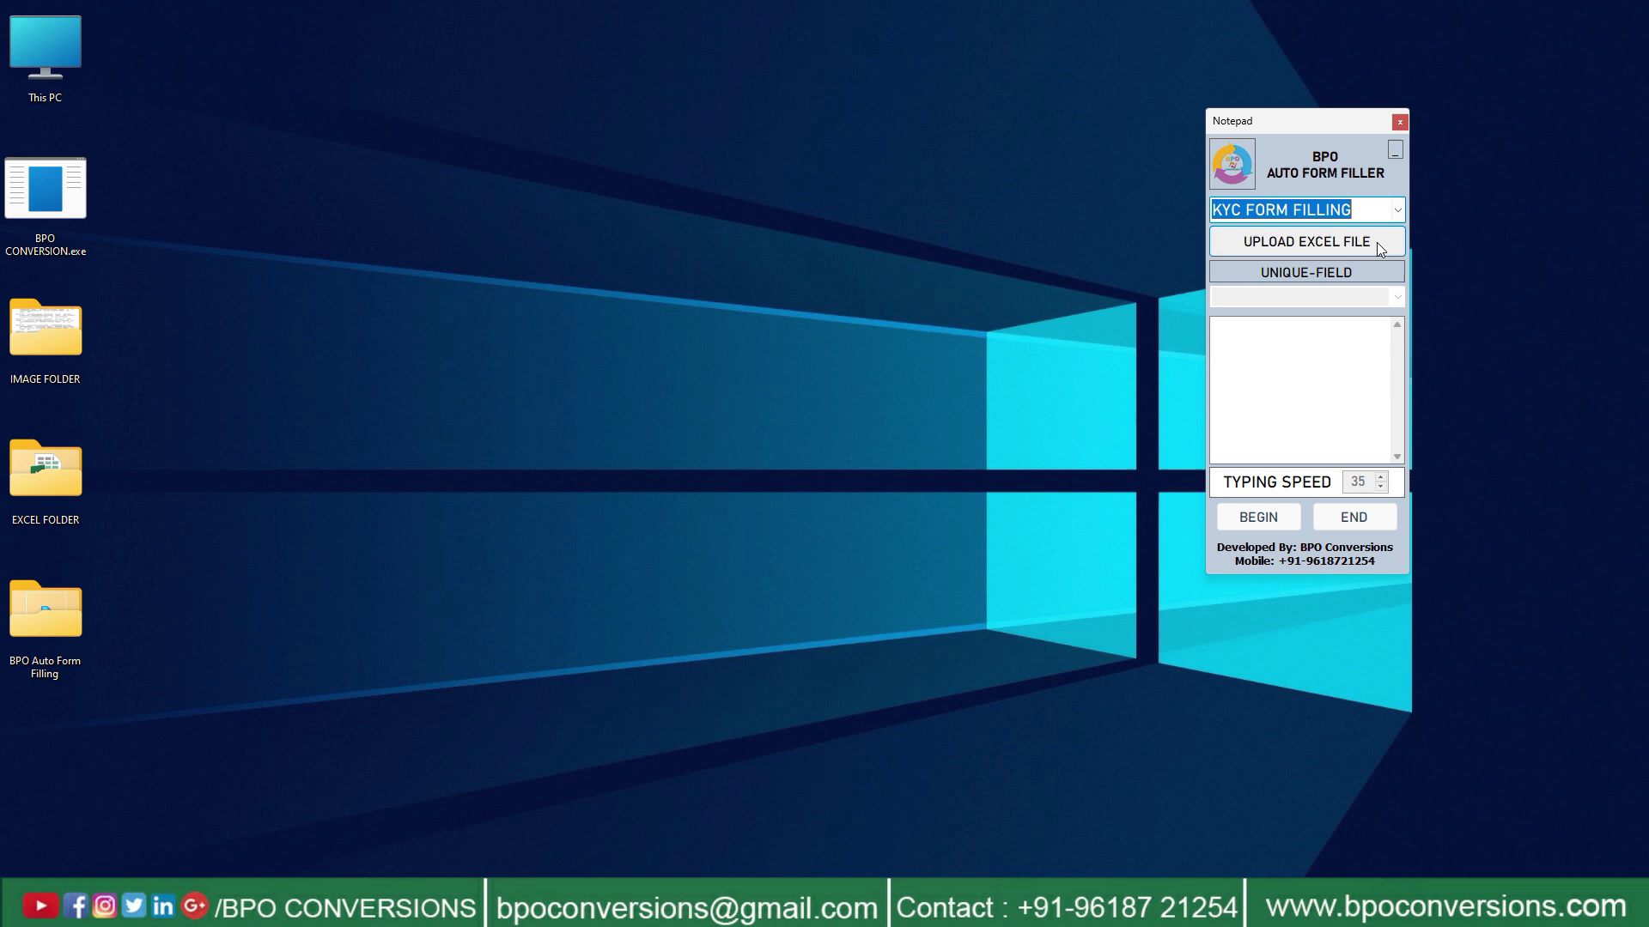
- Upload User1.xlsx as the data file and select record 1 as the start
{"action": "left_click", "coordinate": [1362, 249]}
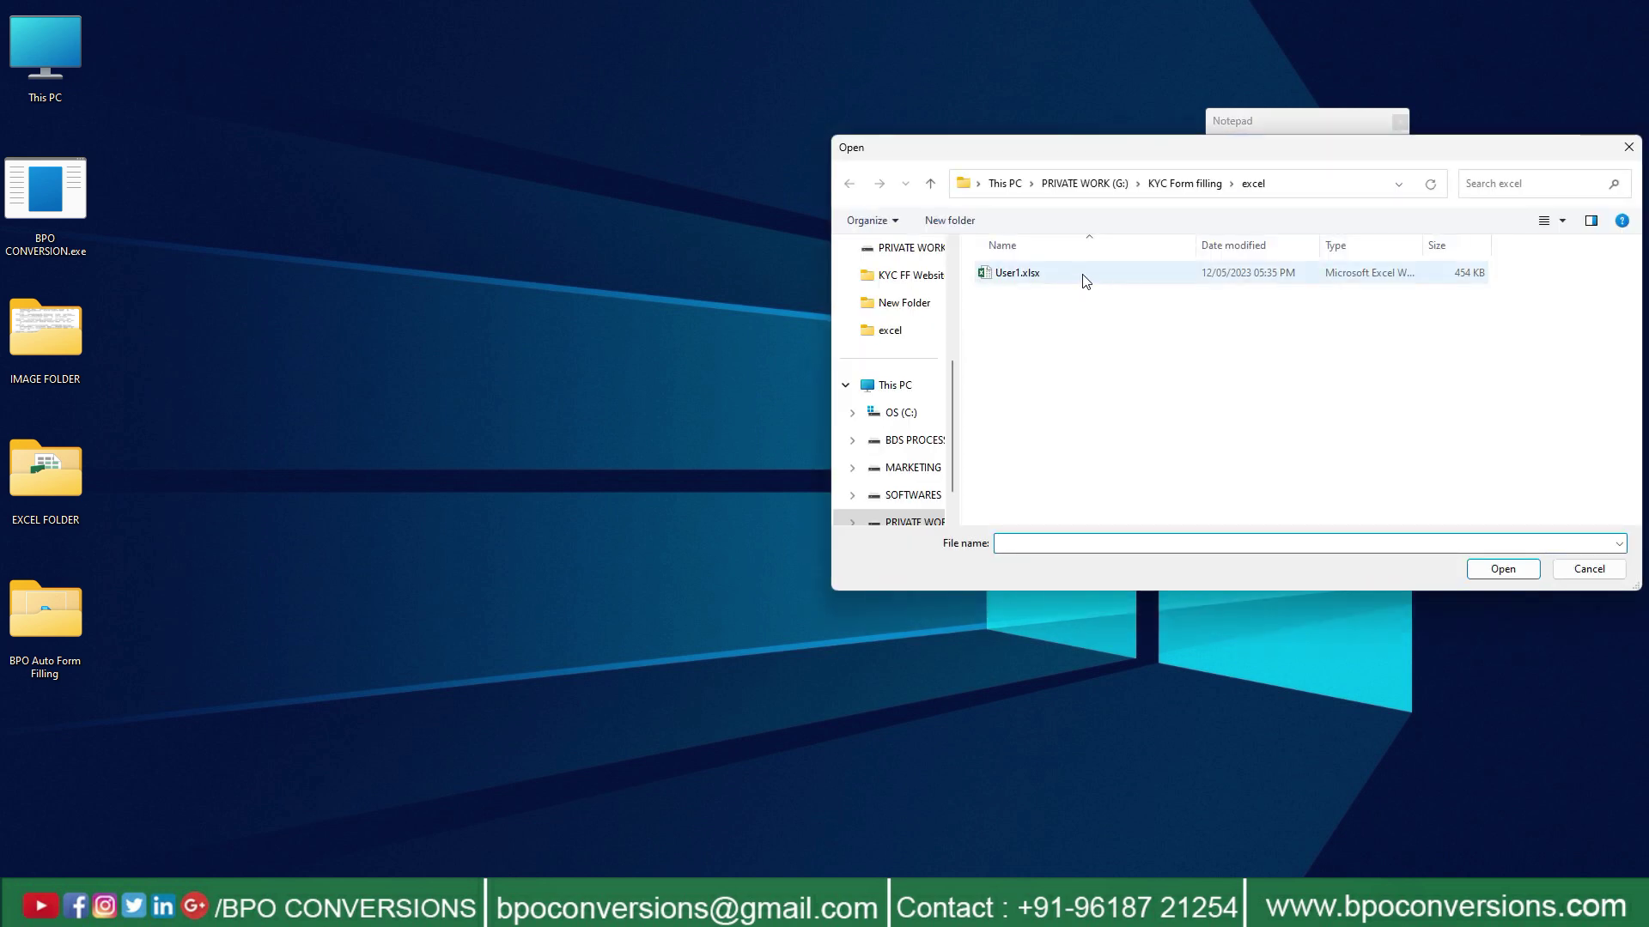
{"action": "left_click", "coordinate": [1085, 274]}
{"action": "left_click", "coordinate": [1503, 567]}
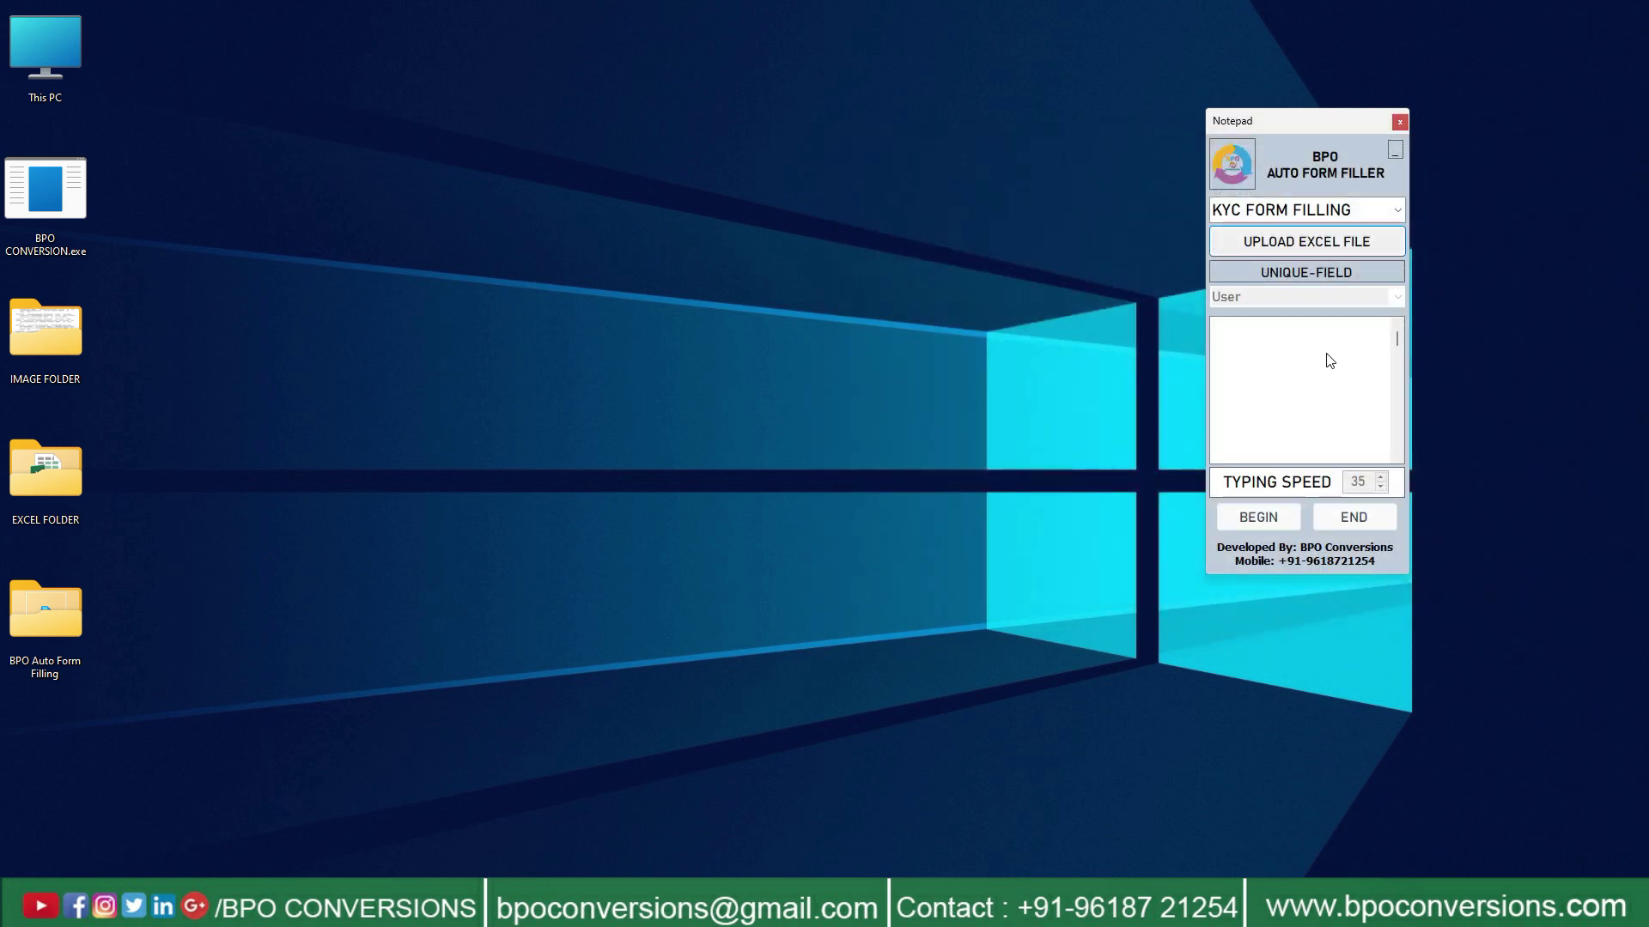
{"action": "left_click", "coordinate": [1245, 328]}
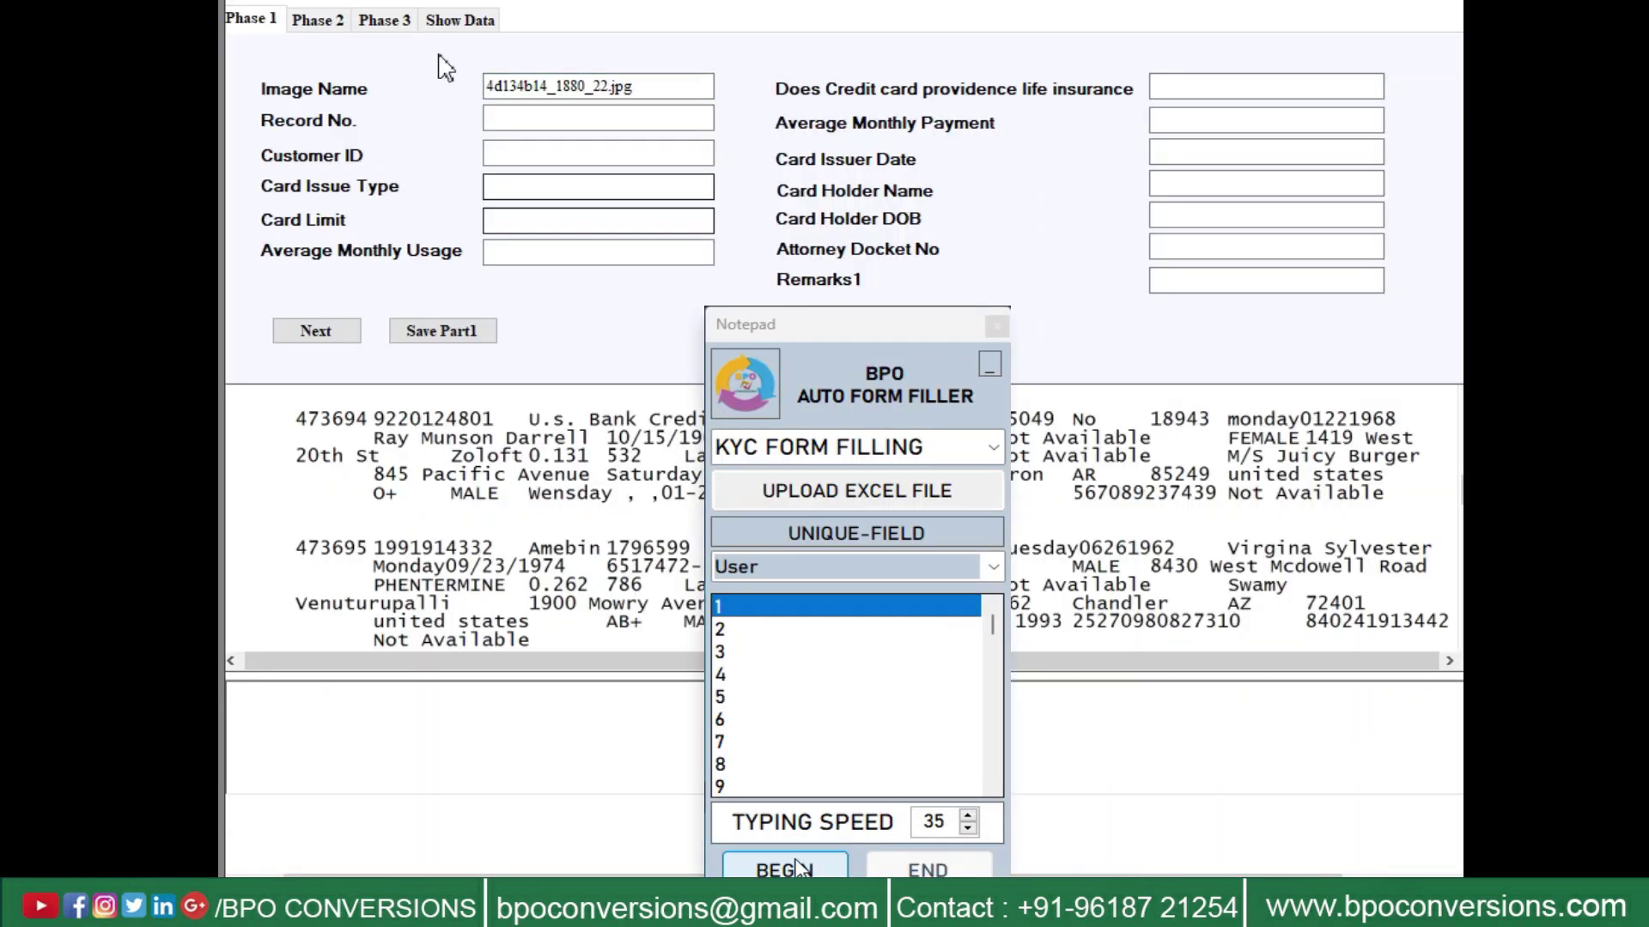
- Begin auto-typing record 1 from the spreadsheet into the KYC data entry form
{"action": "left_click", "coordinate": [533, 119]}
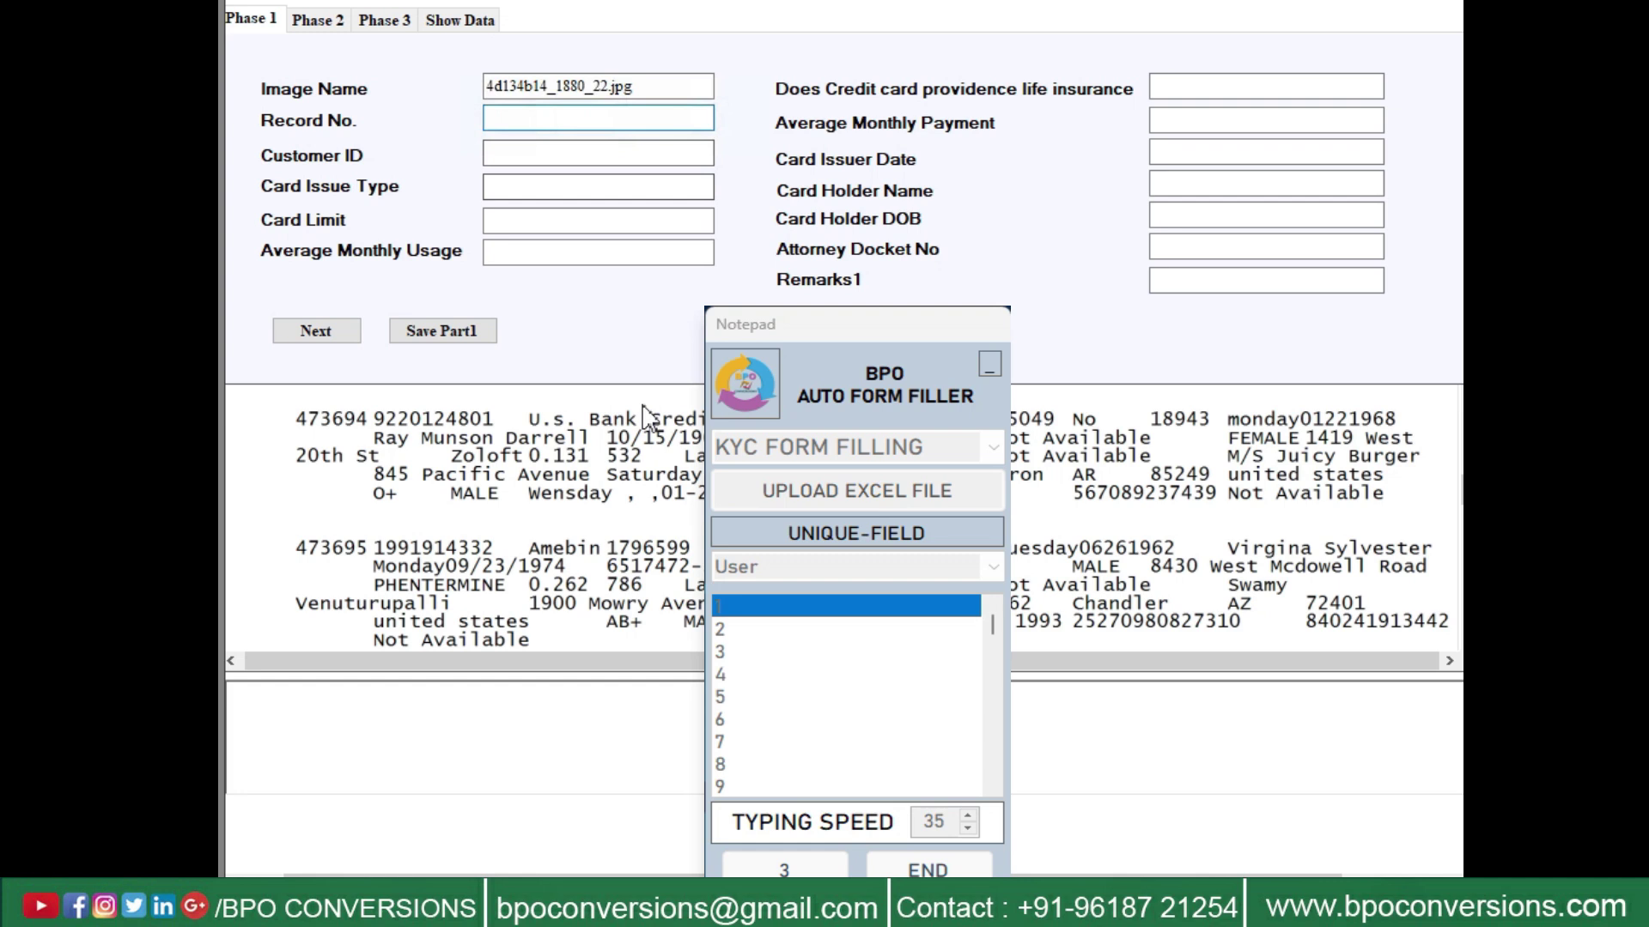